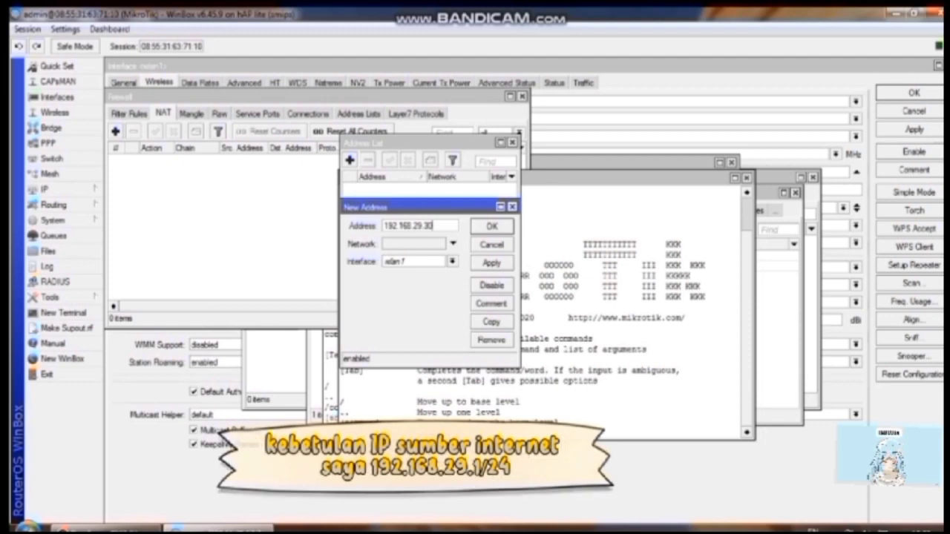
# Step: Add the address 192.168.29.30/24 on ether1
pyautogui.press('Tab')
pyautogui.press('Tab')
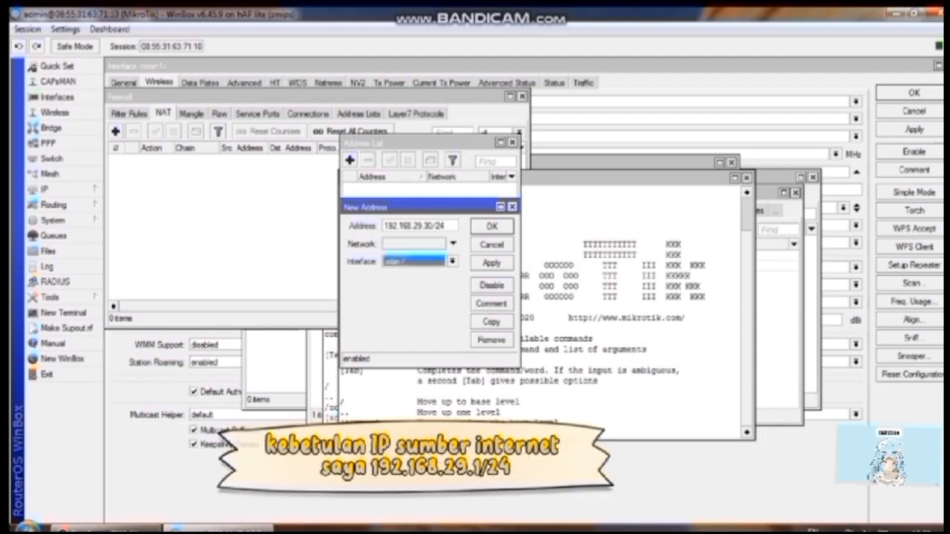
pyautogui.click(452, 261)
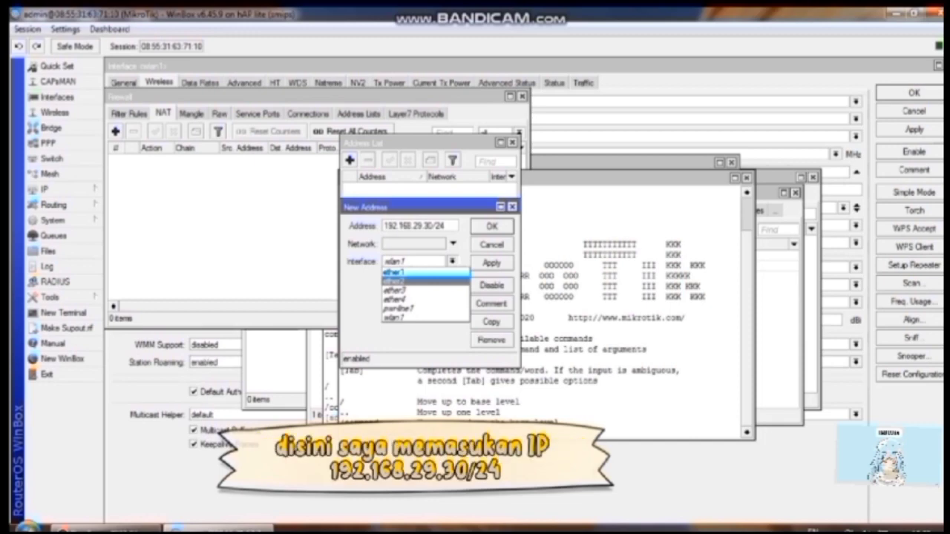
pyautogui.press('Up')
pyautogui.press('Return')
pyautogui.click(491, 263)
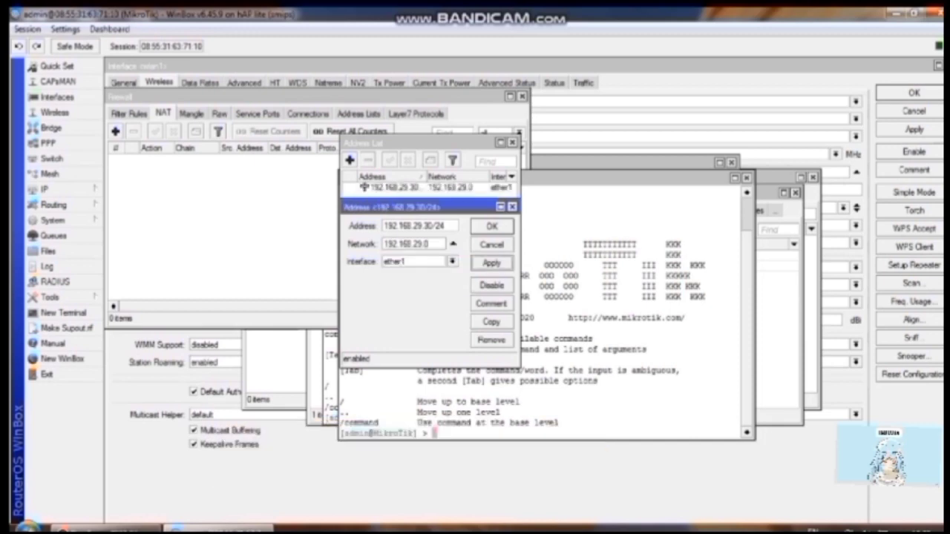
pyautogui.click(491, 226)
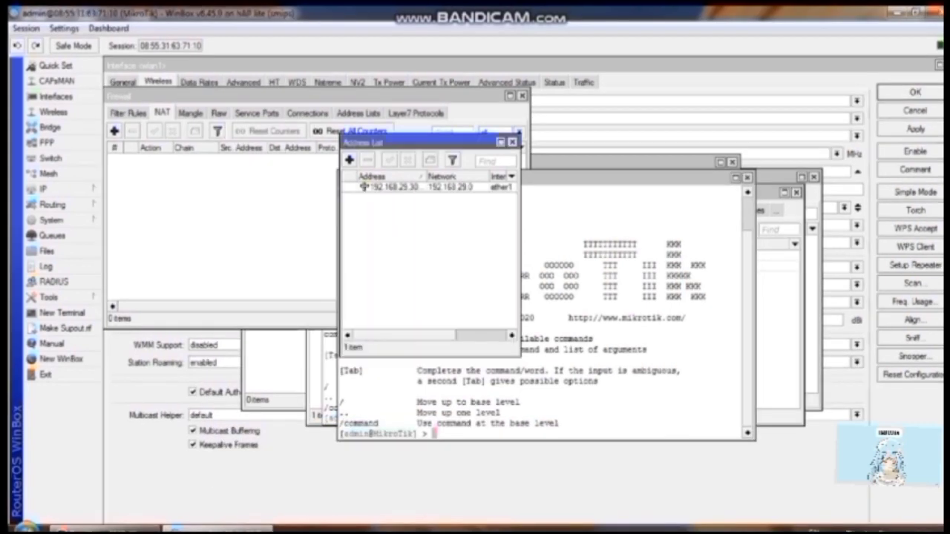
# Step: Add a second address, 192.168.27.1/24, on ether2
pyautogui.click(349, 161)
pyautogui.write('192')
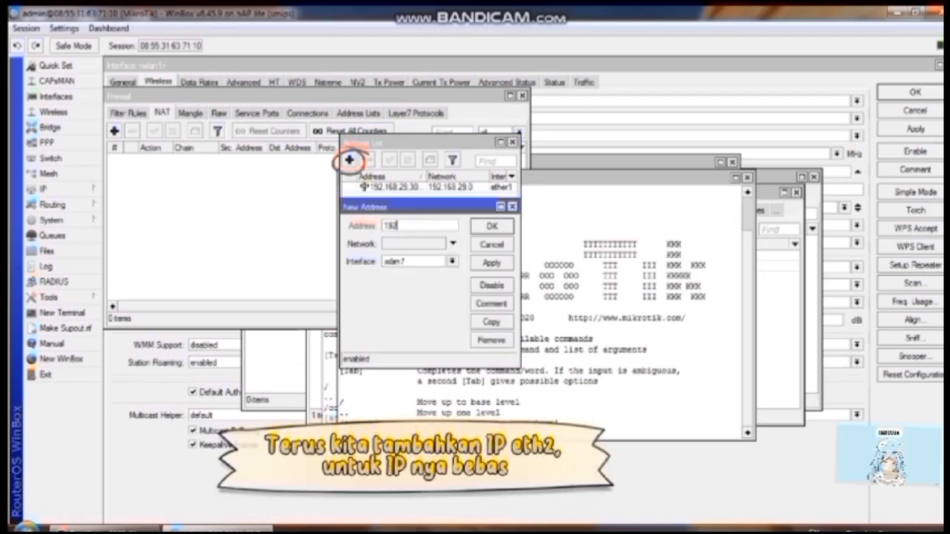
pyautogui.write('.168')
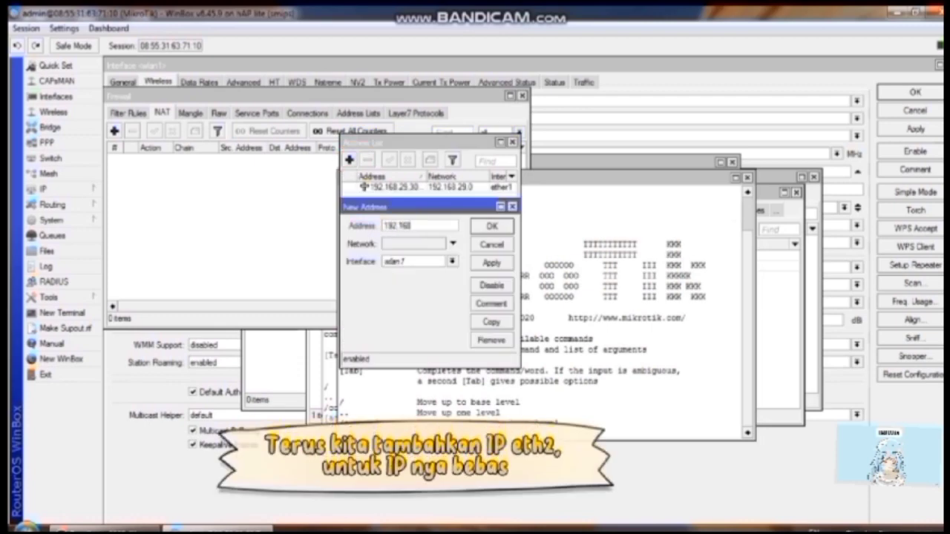
pyautogui.write('.33')
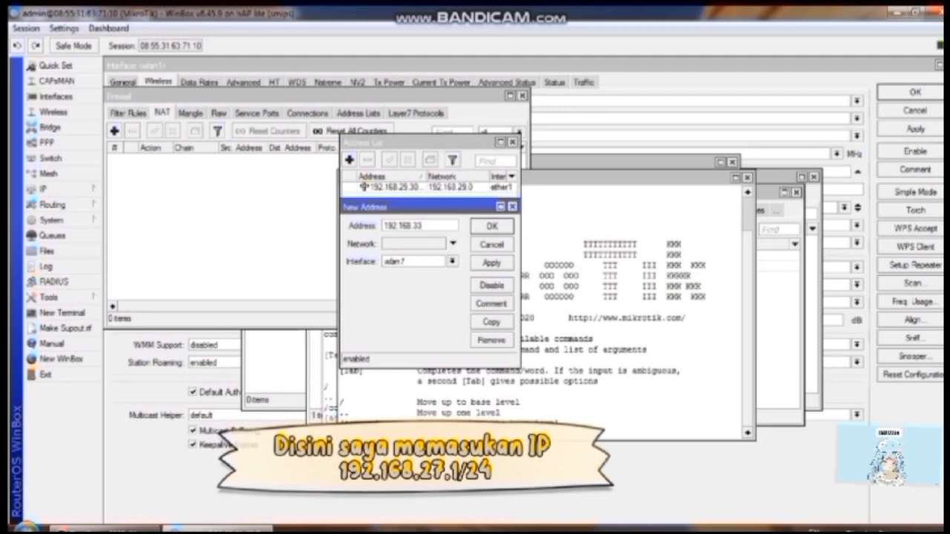
pyautogui.press('BackSpace')
pyautogui.press('BackSpace')
pyautogui.write('27')
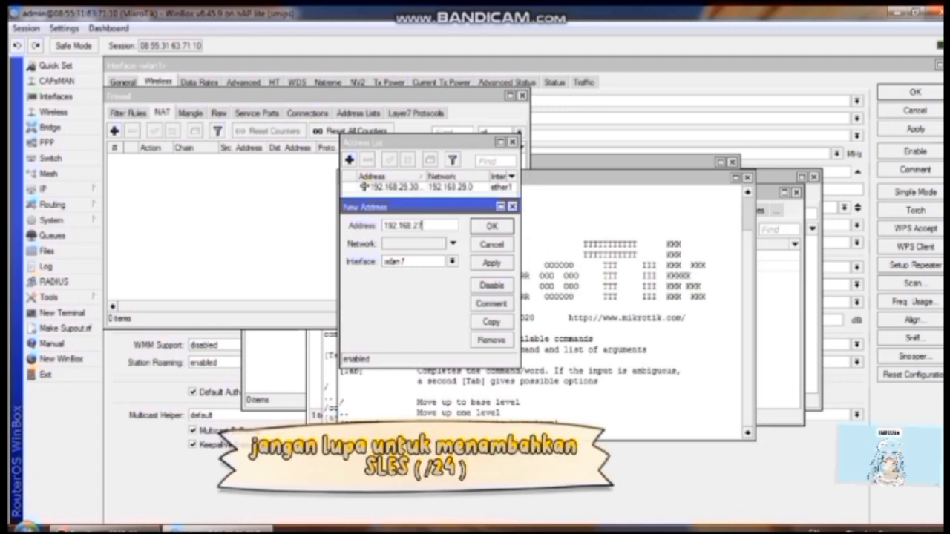
pyautogui.write('.1/24')
pyautogui.click(451, 261)
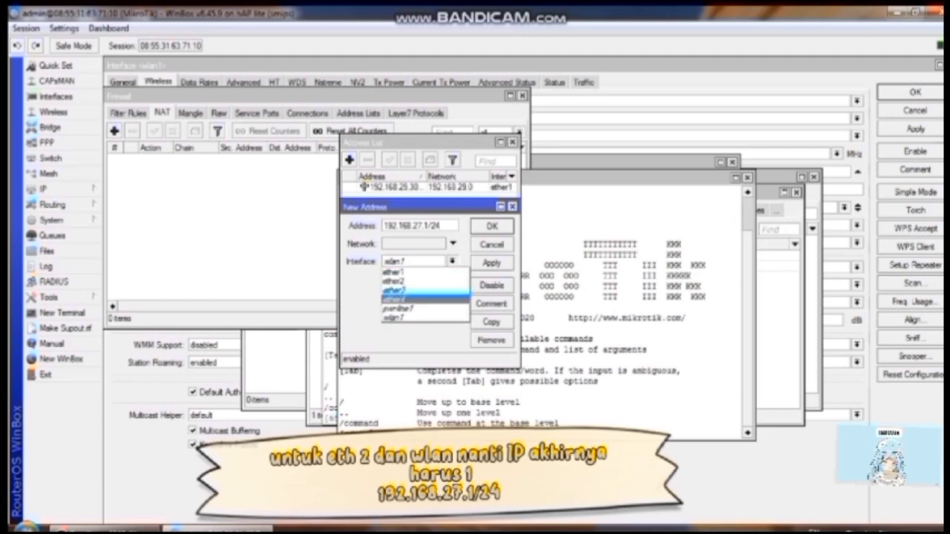
pyautogui.click(415, 282)
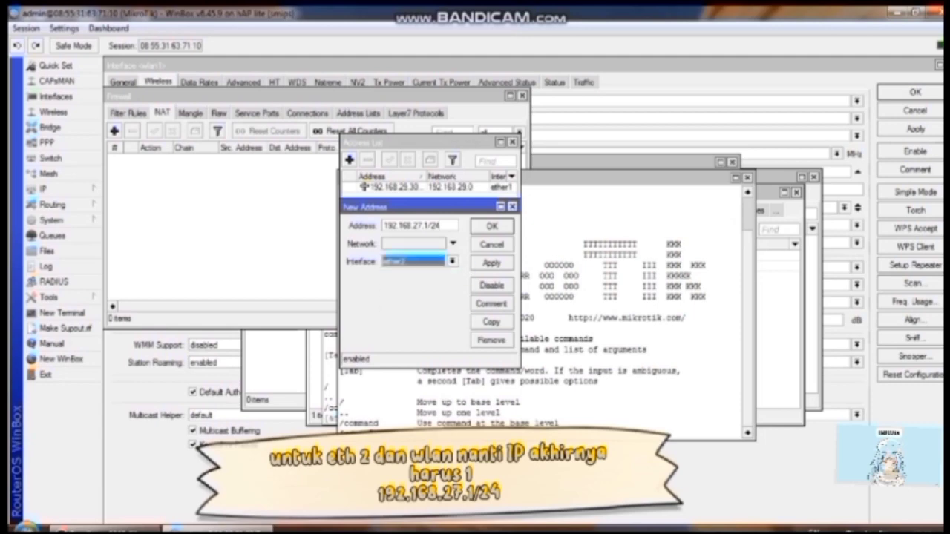
pyautogui.click(491, 263)
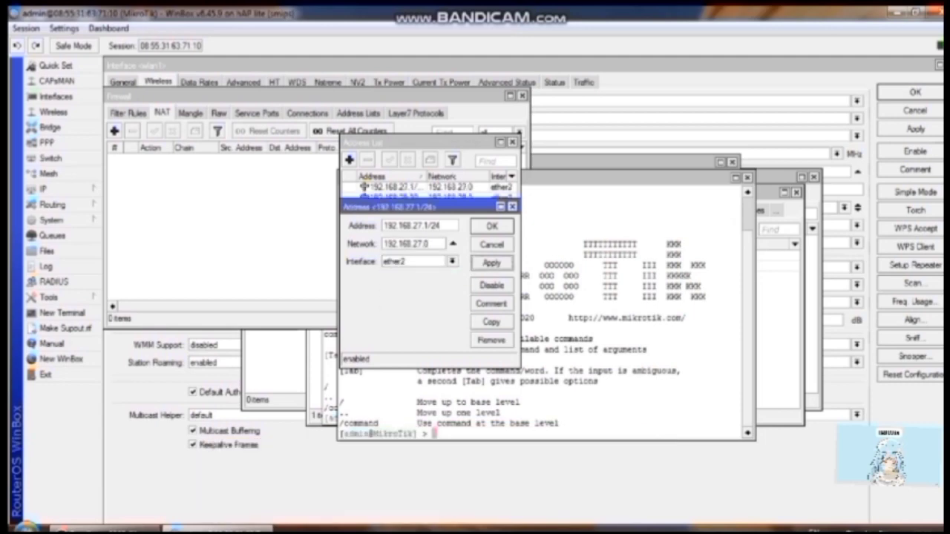
pyautogui.click(491, 226)
# Step: Add the address 12.12.12.1/29 for wlan1
pyautogui.click(349, 160)
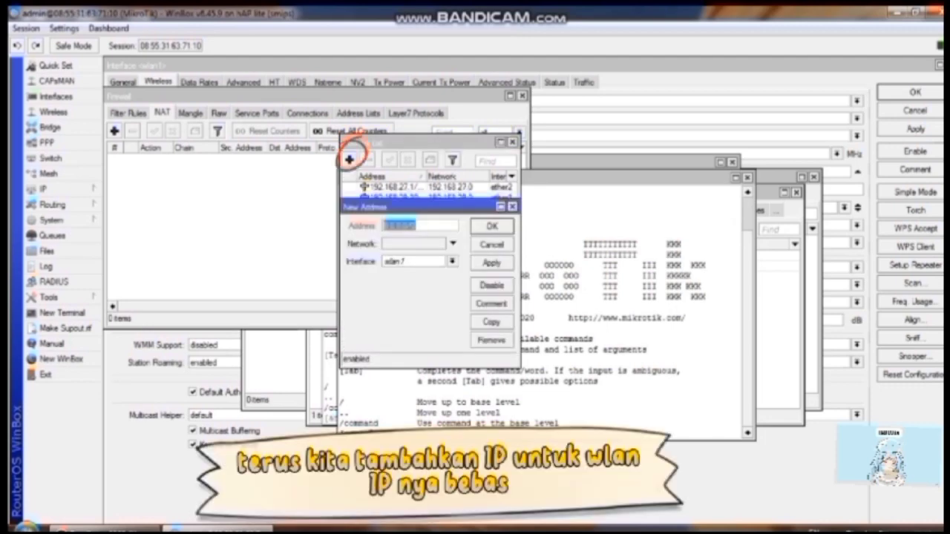
pyautogui.write('1')
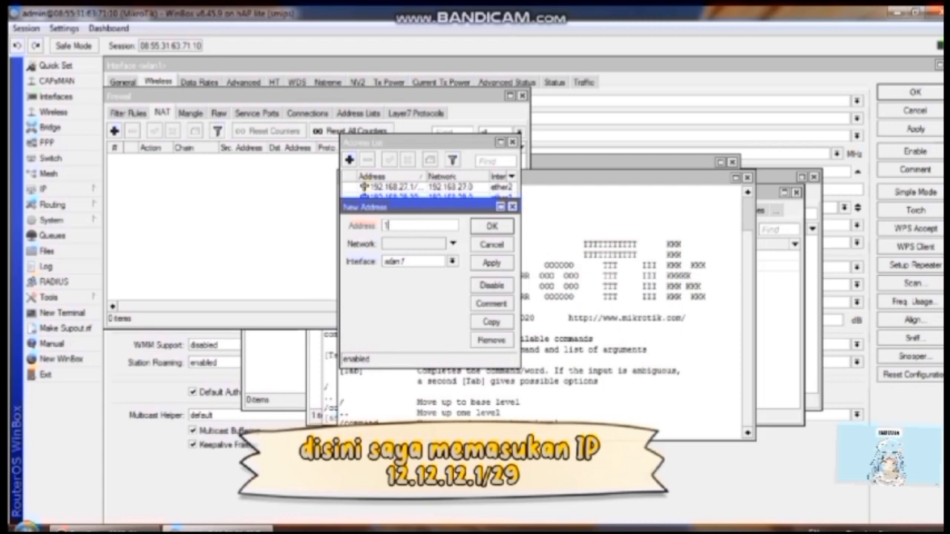
pyautogui.write('2.12.12.1/29')
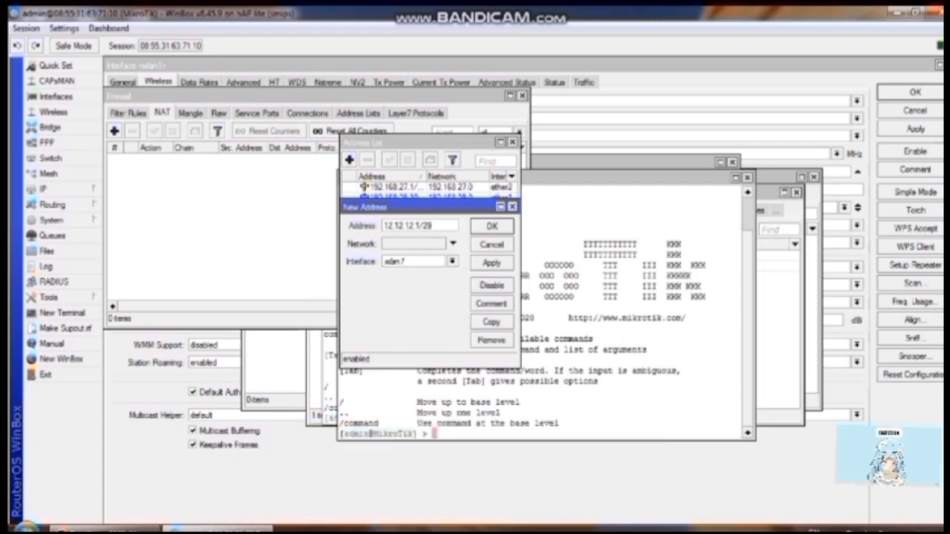
pyautogui.click(491, 263)
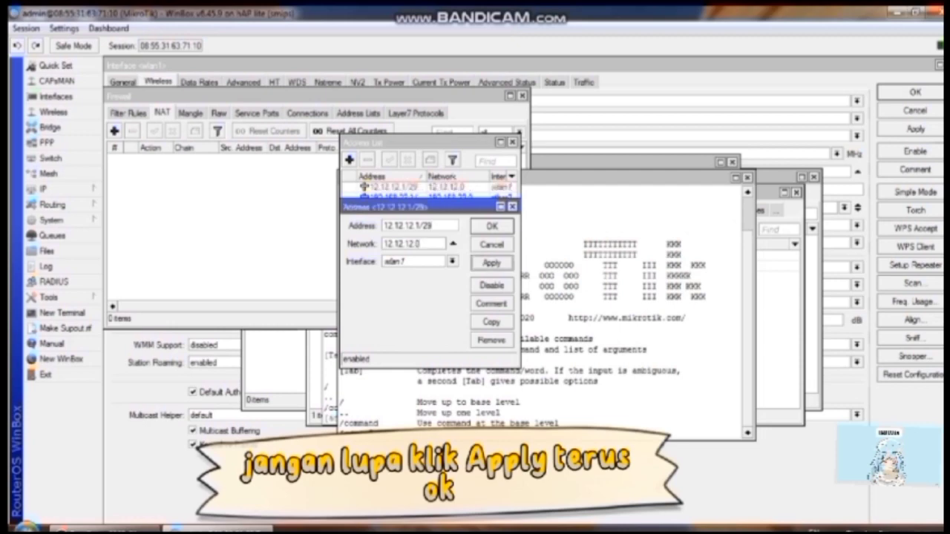
pyautogui.click(491, 226)
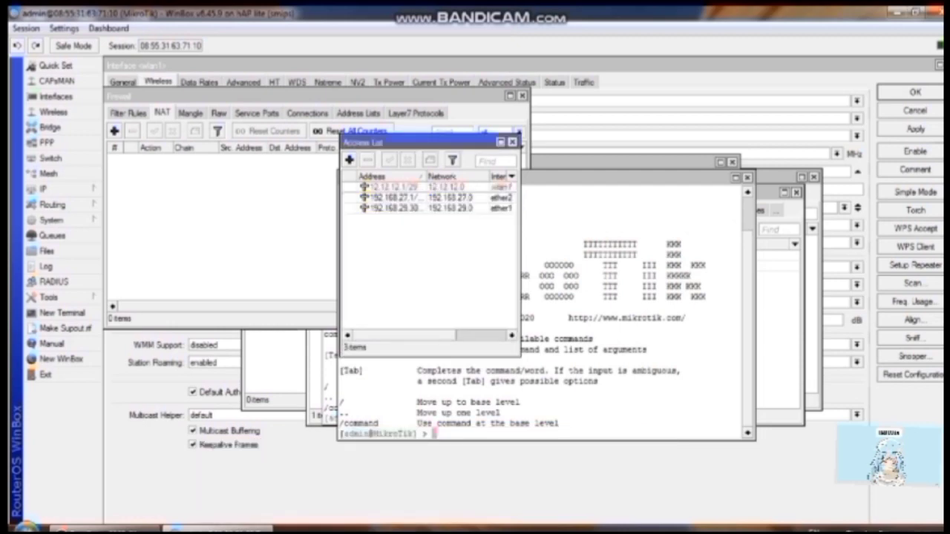
pyautogui.click(43, 188)
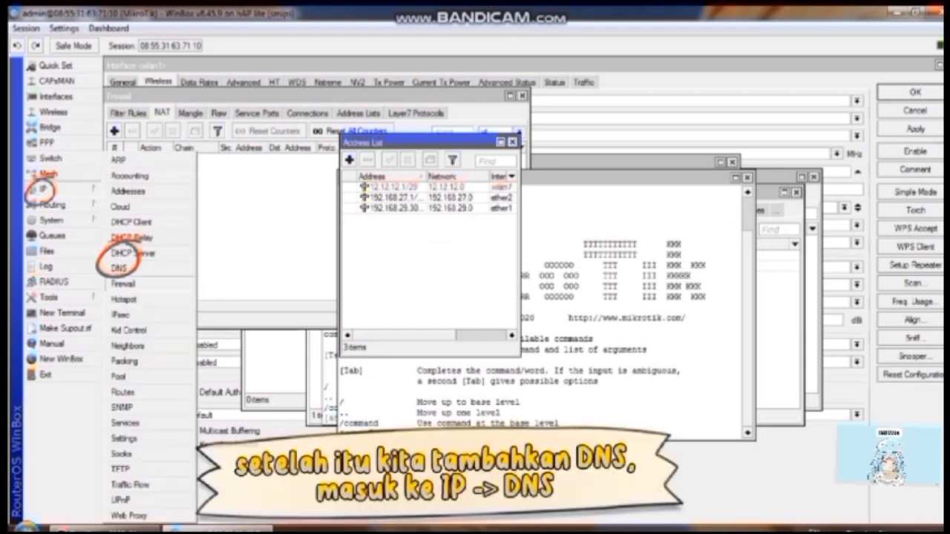
# Step: Set DNS servers 192.168.29.1 and 8.8.8.8, allow remote requests, and apply
pyautogui.click(119, 268)
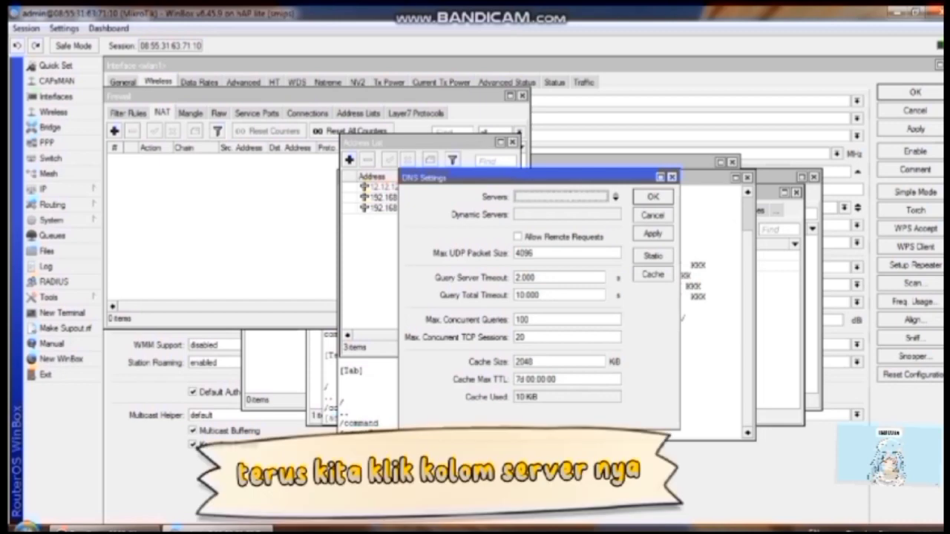
pyautogui.click(561, 197)
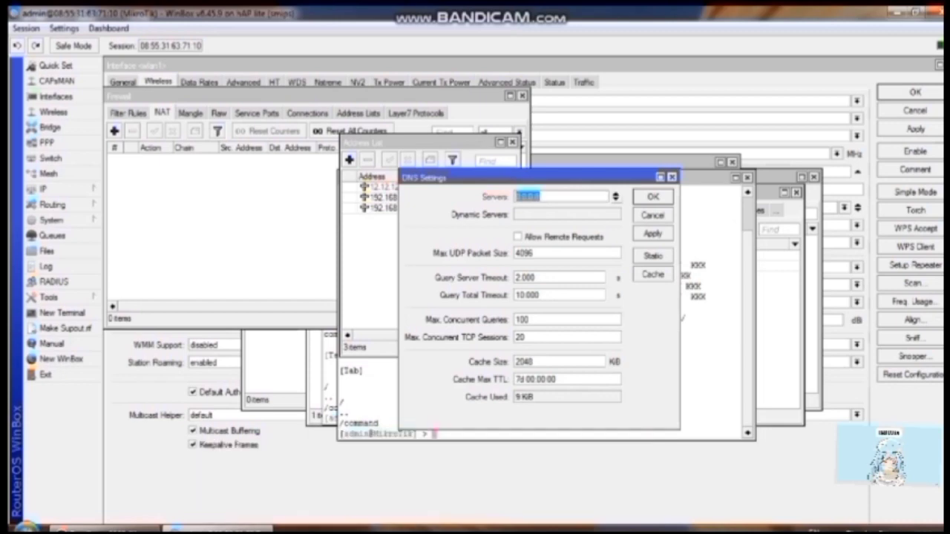
pyautogui.click(615, 198)
pyautogui.click(541, 197)
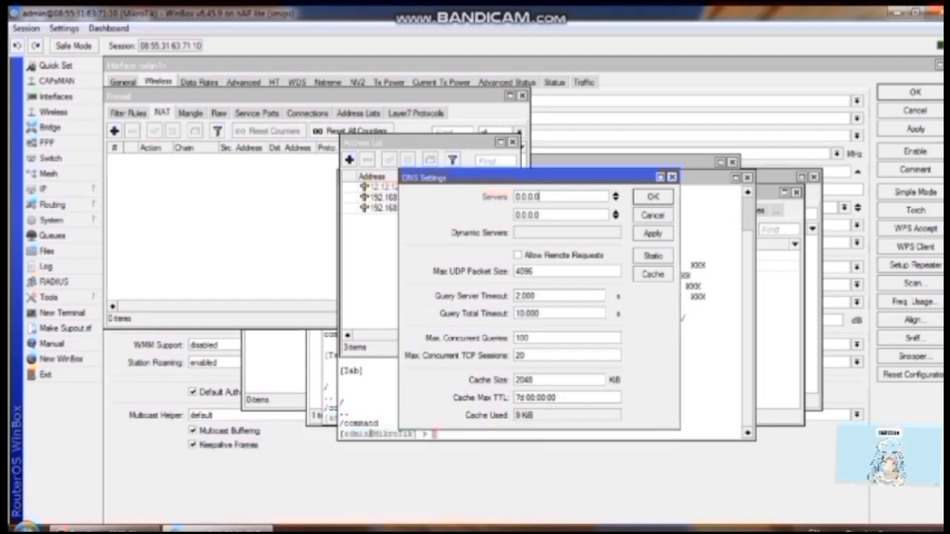
pyautogui.press('BackSpace')
pyautogui.press('BackSpace')
pyautogui.press('BackSpace')
pyautogui.press('BackSpace')
pyautogui.press('BackSpace')
pyautogui.press('BackSpace')
pyautogui.press('BackSpace')
pyautogui.write('192.168')
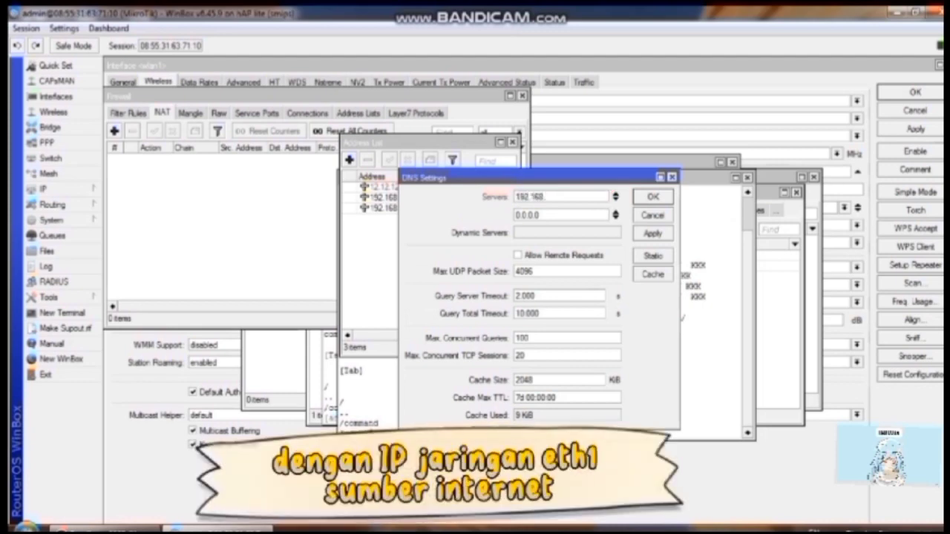
pyautogui.write('.29.1')
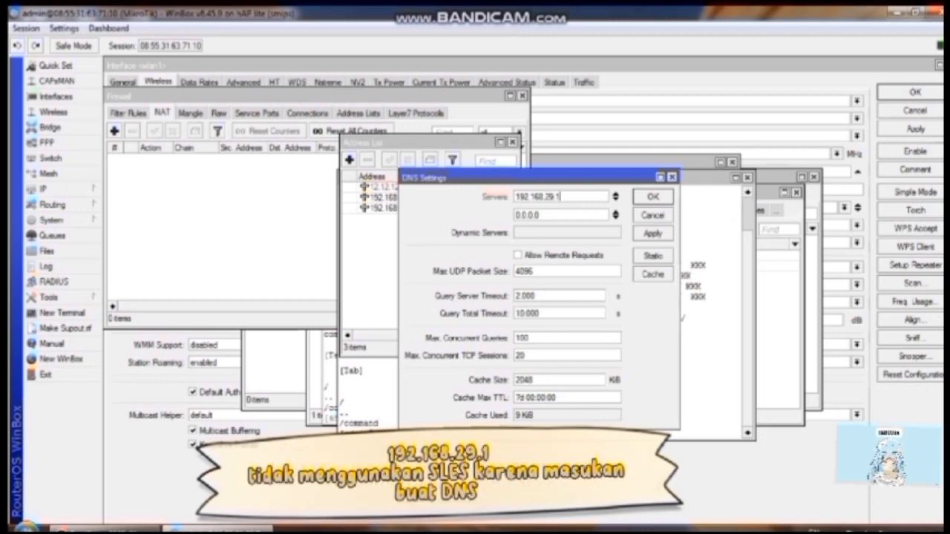
pyautogui.press('Tab')
pyautogui.write('8.8.8.8')
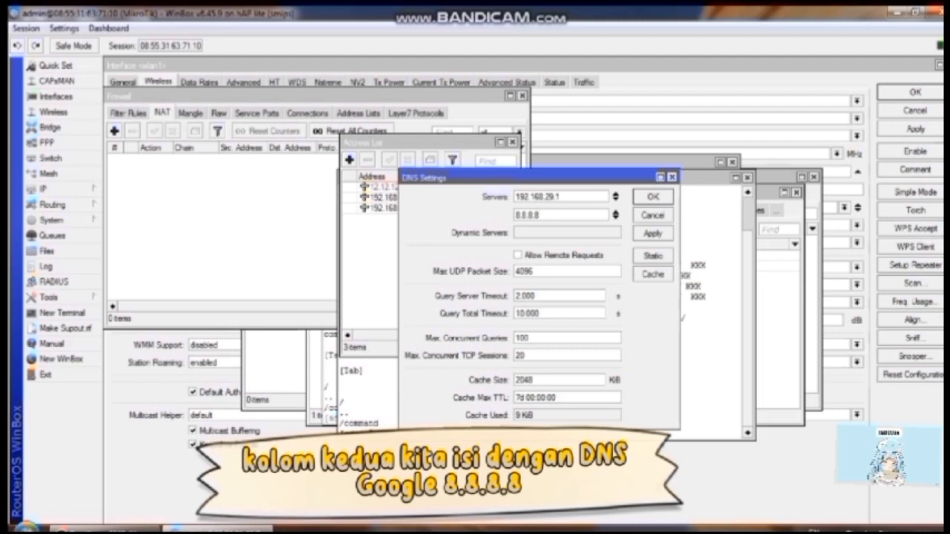
pyautogui.click(518, 255)
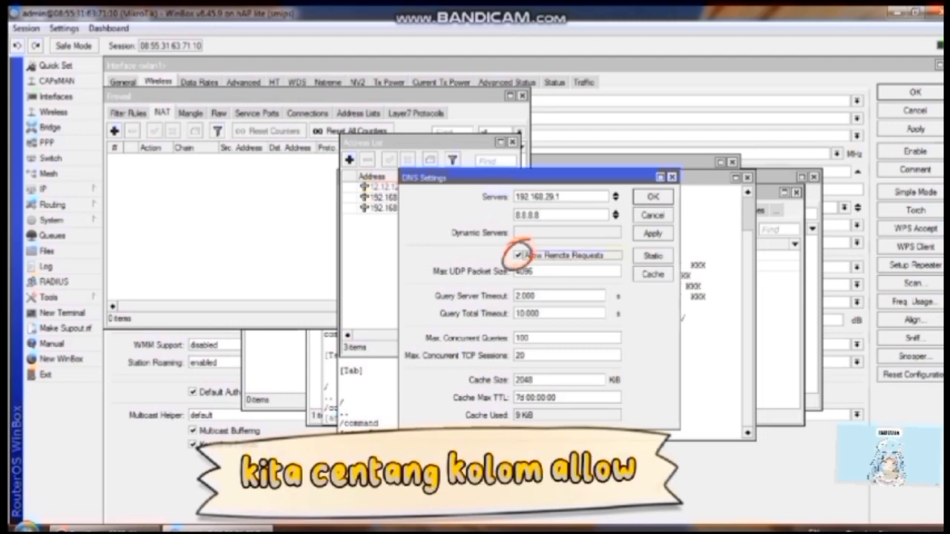
pyautogui.click(654, 233)
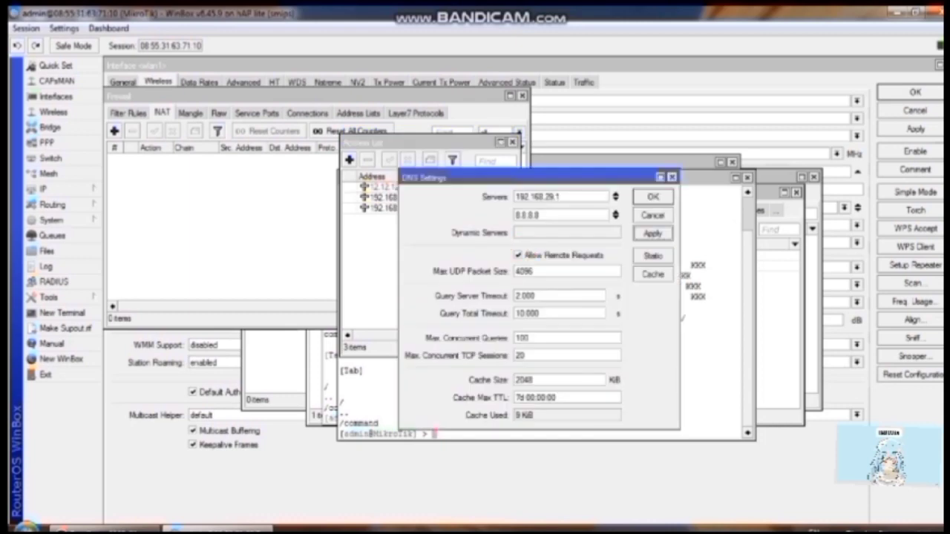
pyautogui.click(653, 197)
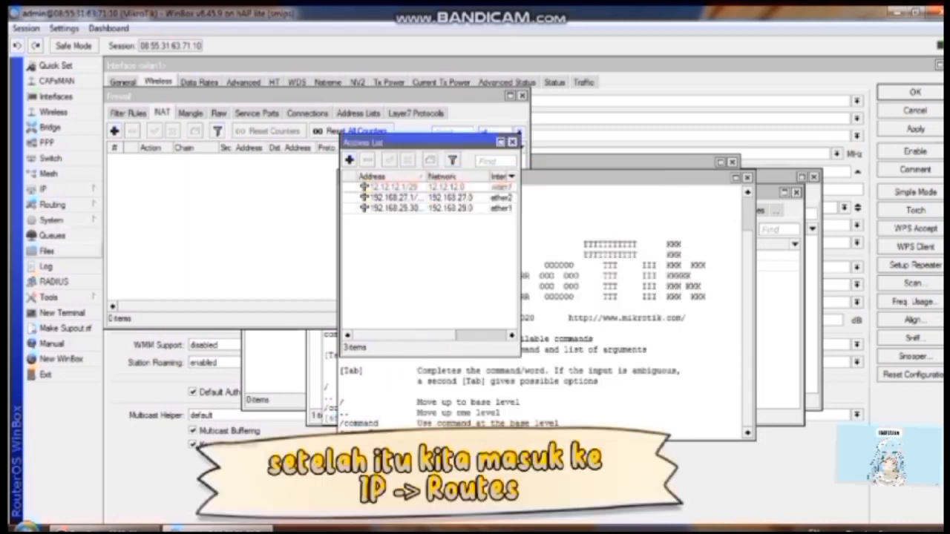
# Step: In IP Routes, add a default route with gateway 192.168.29.1
pyautogui.click(45, 189)
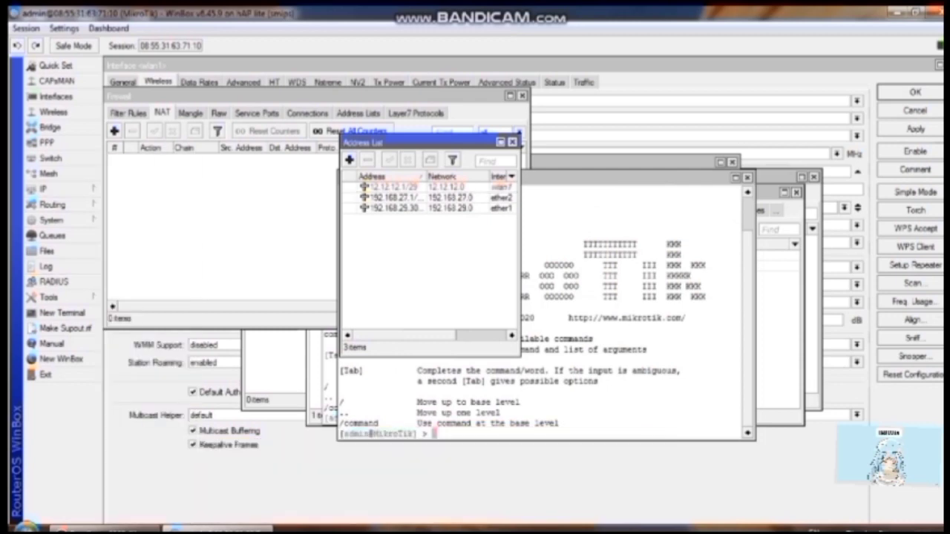
pyautogui.click(45, 188)
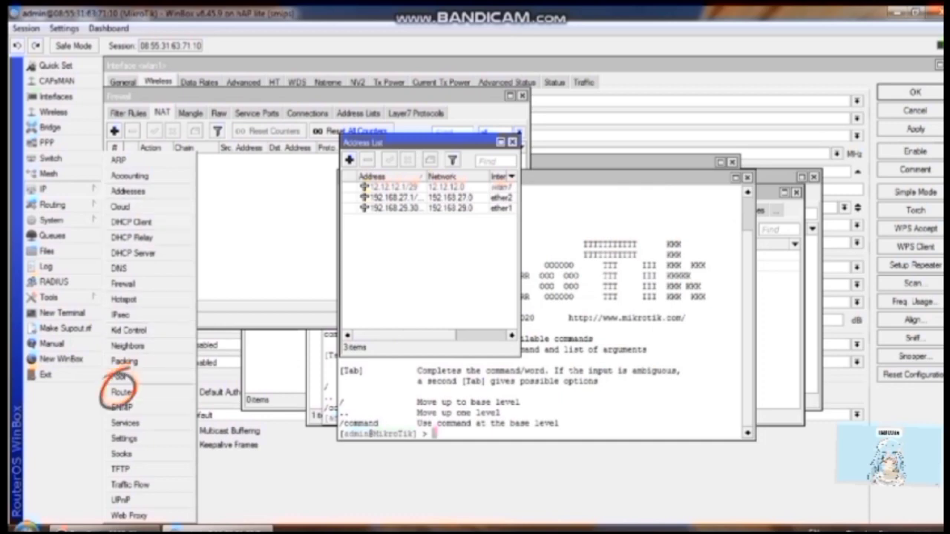
pyautogui.click(121, 391)
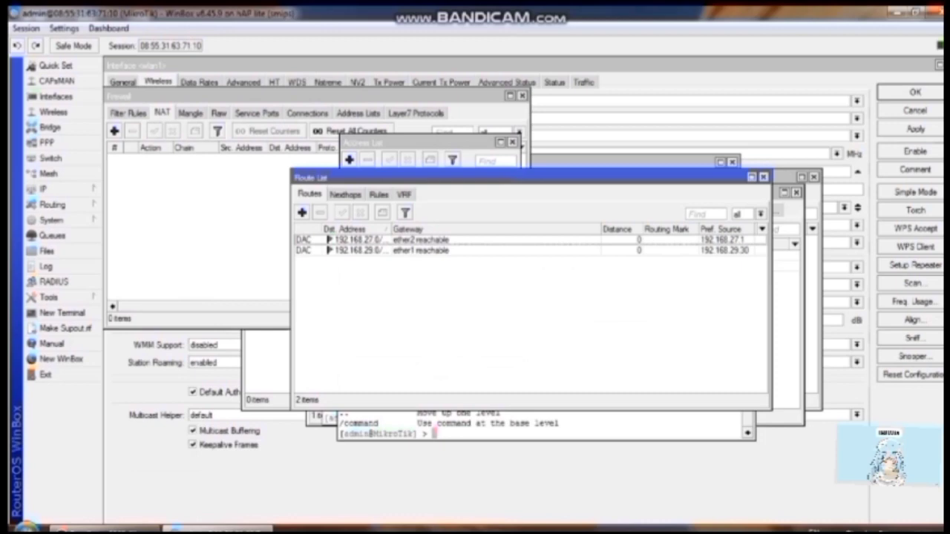
pyautogui.click(302, 212)
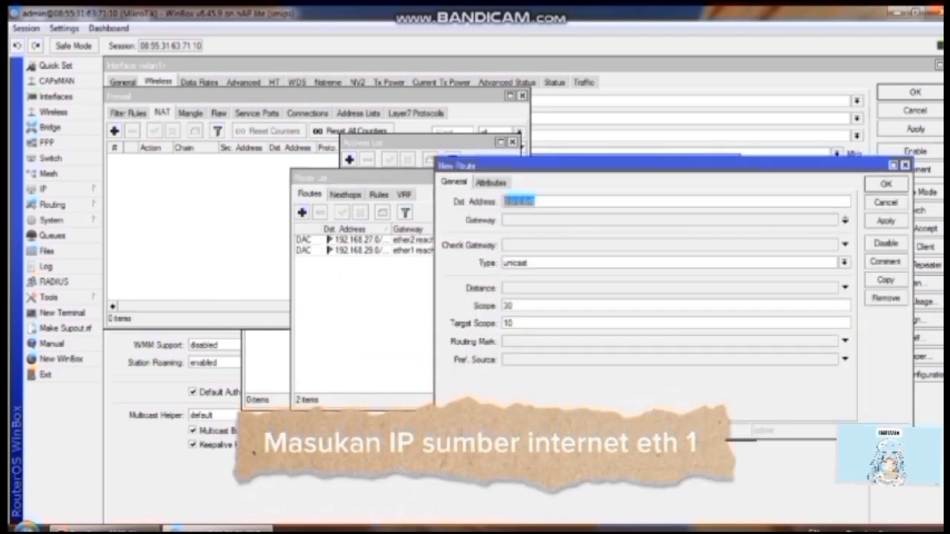
pyautogui.click(557, 219)
pyautogui.write('192.168.29.1')
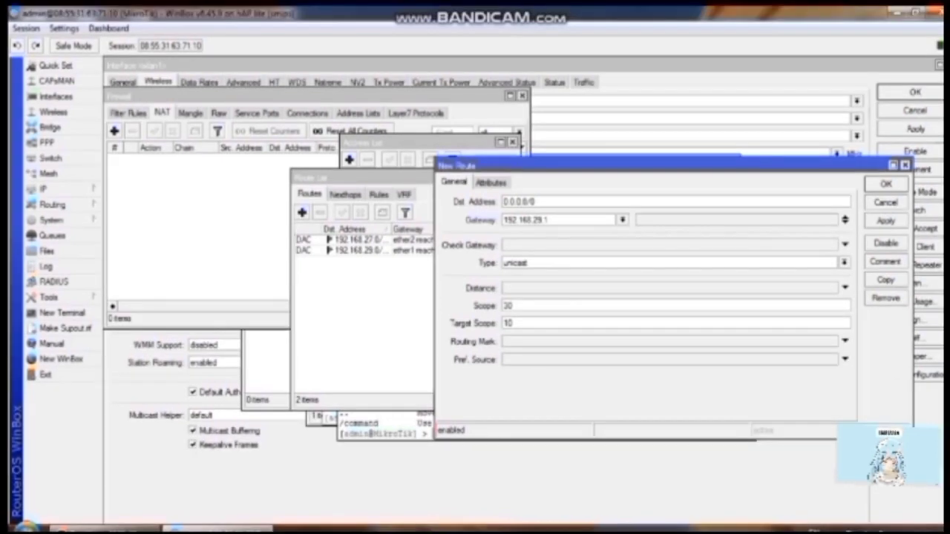
pyautogui.click(885, 221)
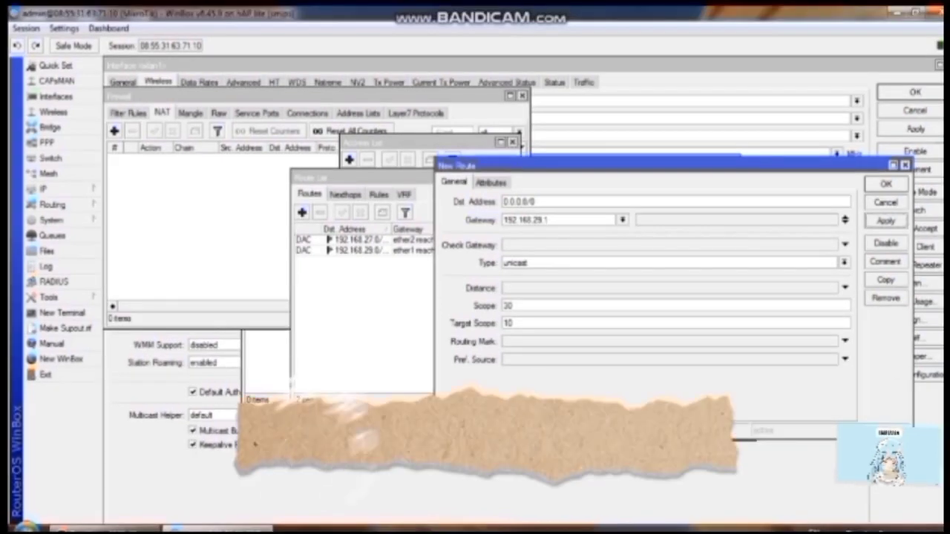
pyautogui.click(886, 184)
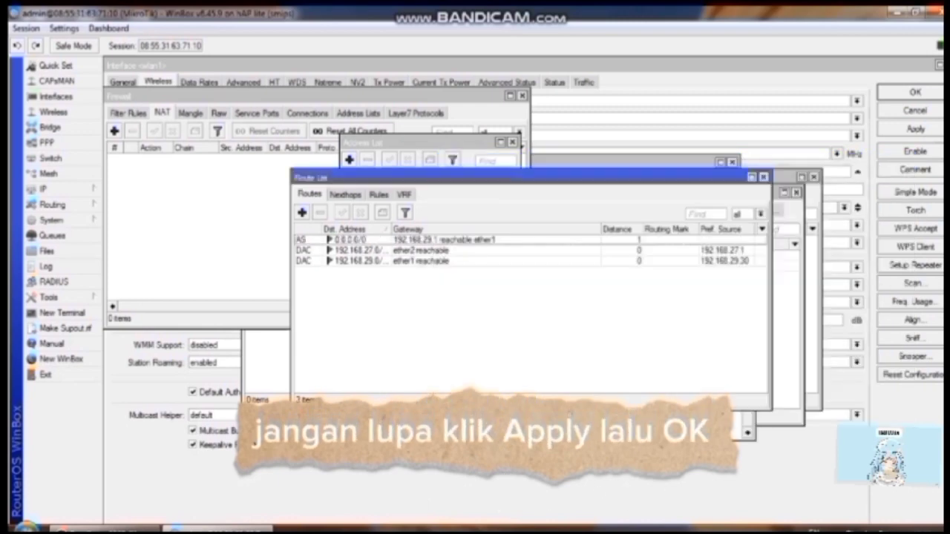
pyautogui.click(44, 189)
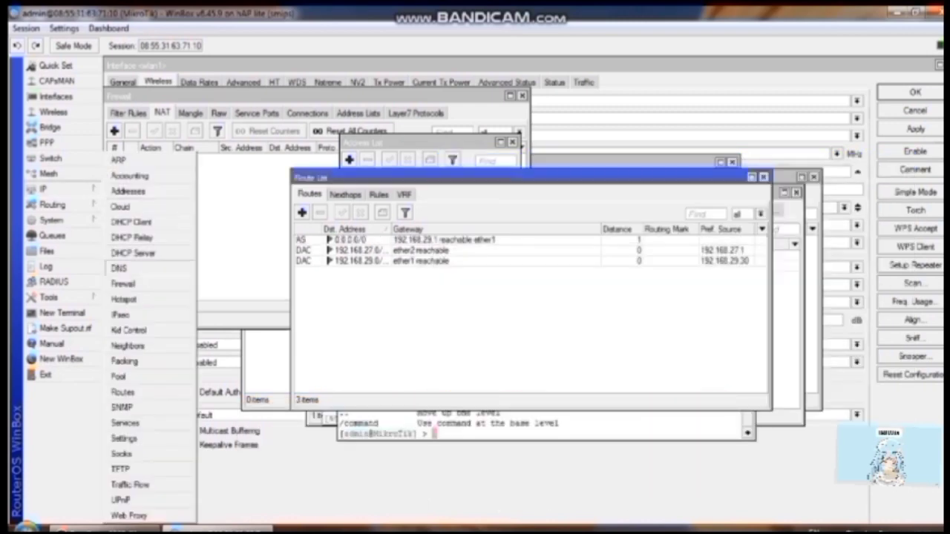
# Step: Add a firewall NAT rule with action masquerade and out-interface ether1
pyautogui.click(123, 283)
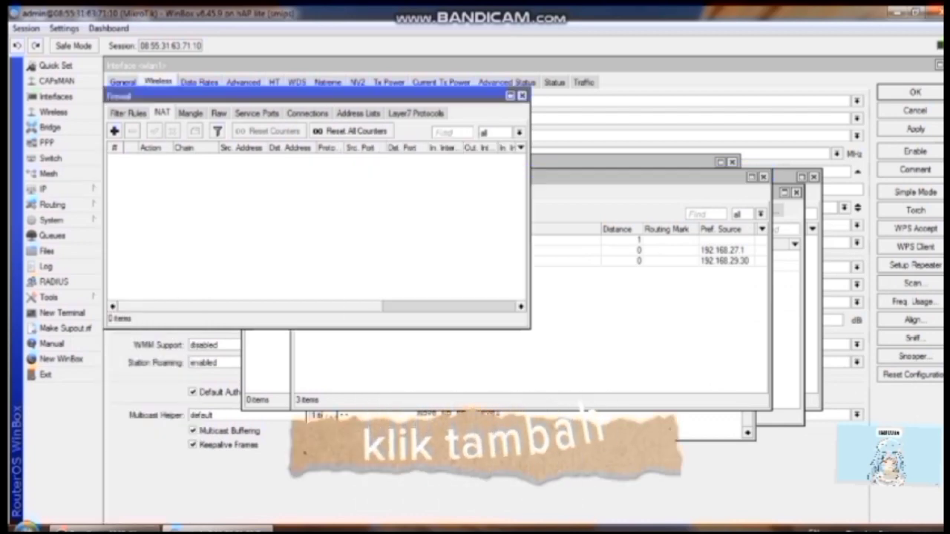
pyautogui.click(114, 131)
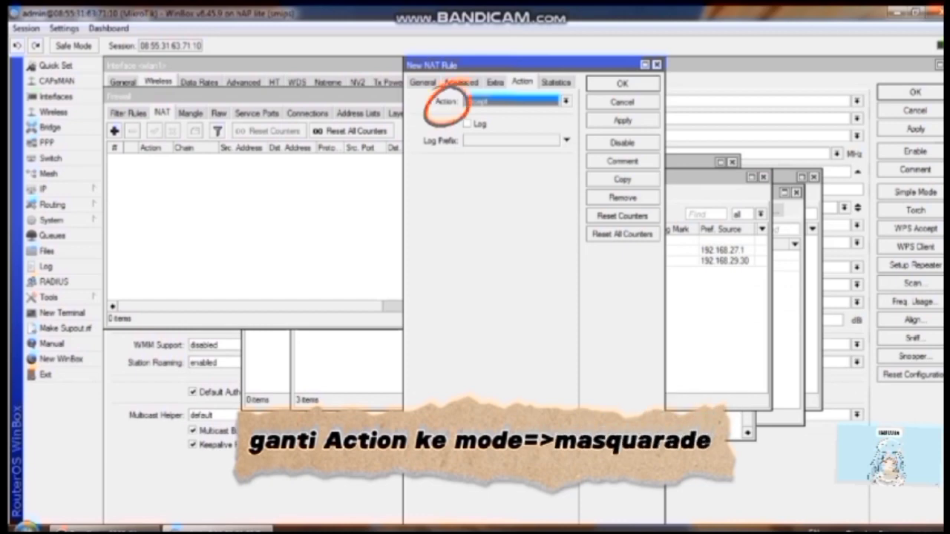
pyautogui.click(565, 101)
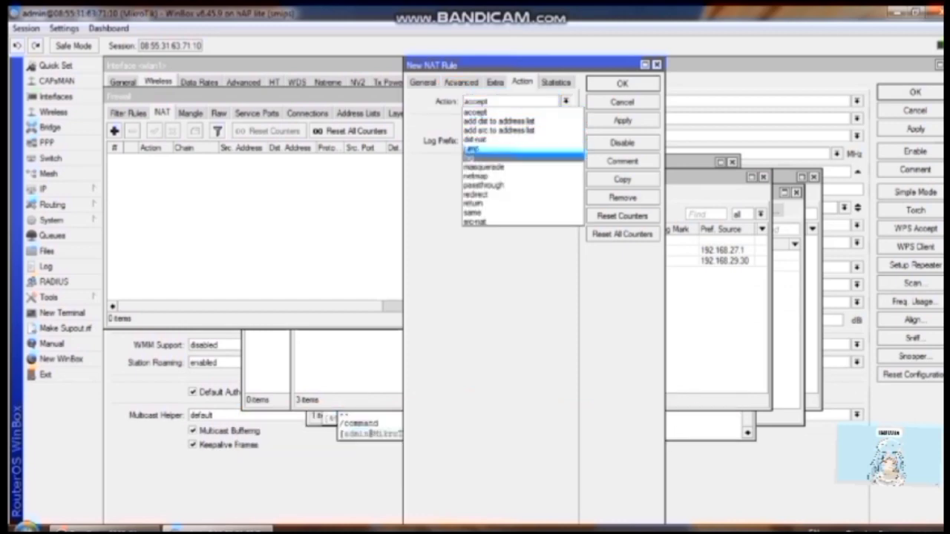
pyautogui.click(486, 167)
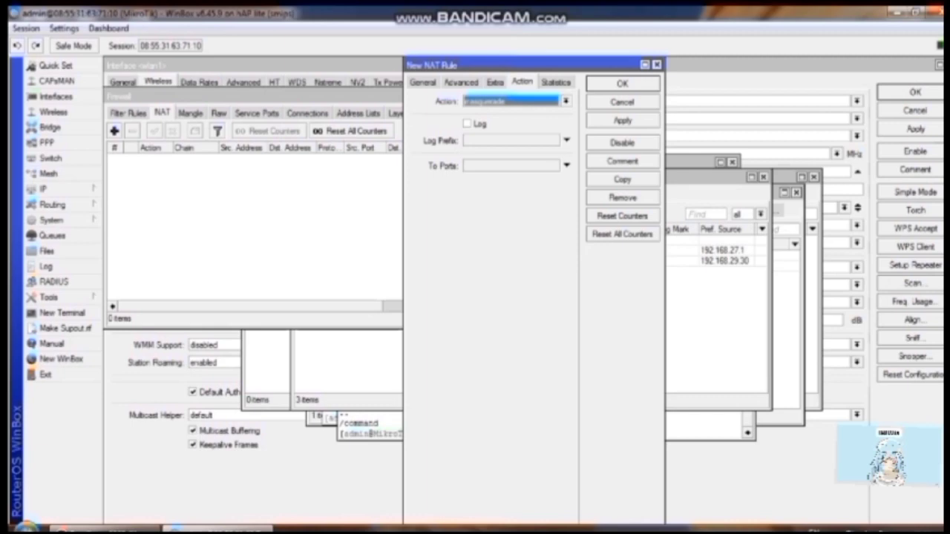
pyautogui.click(423, 82)
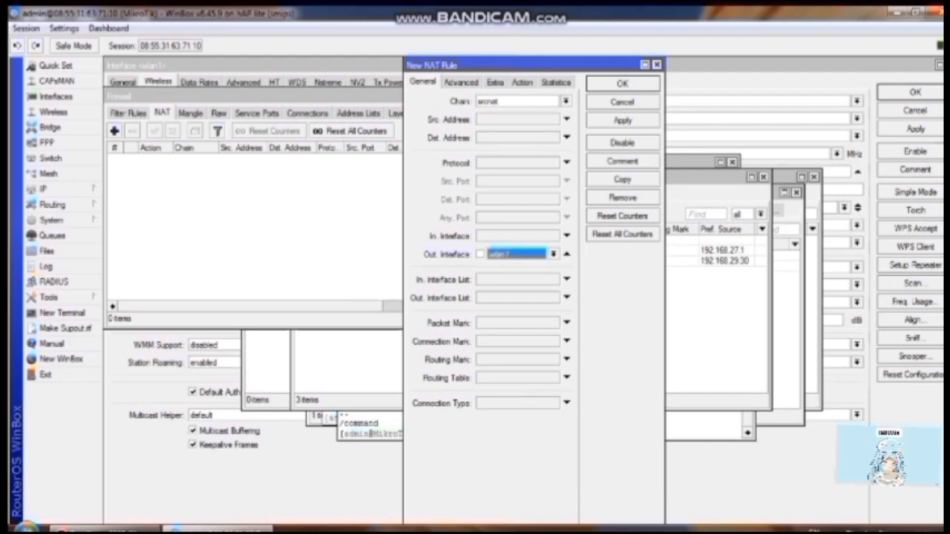
pyautogui.click(554, 255)
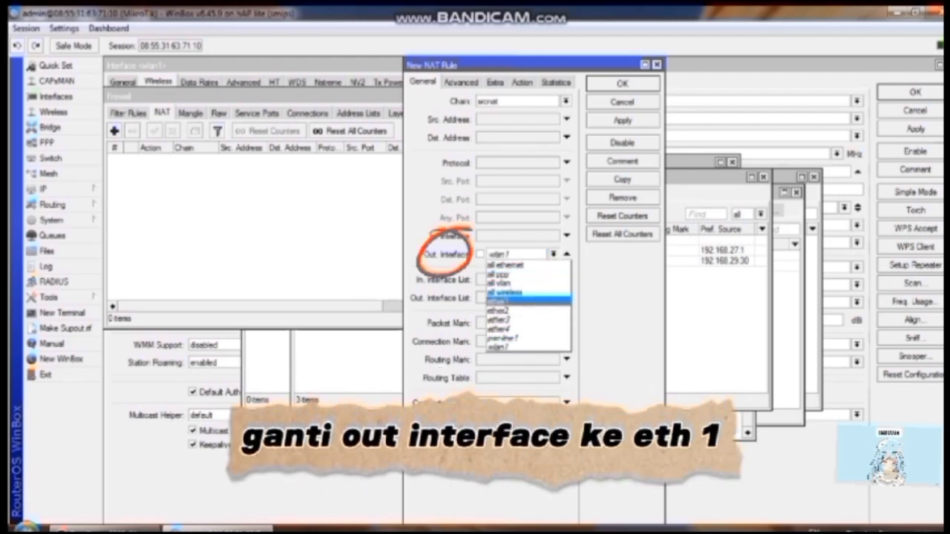
pyautogui.click(512, 301)
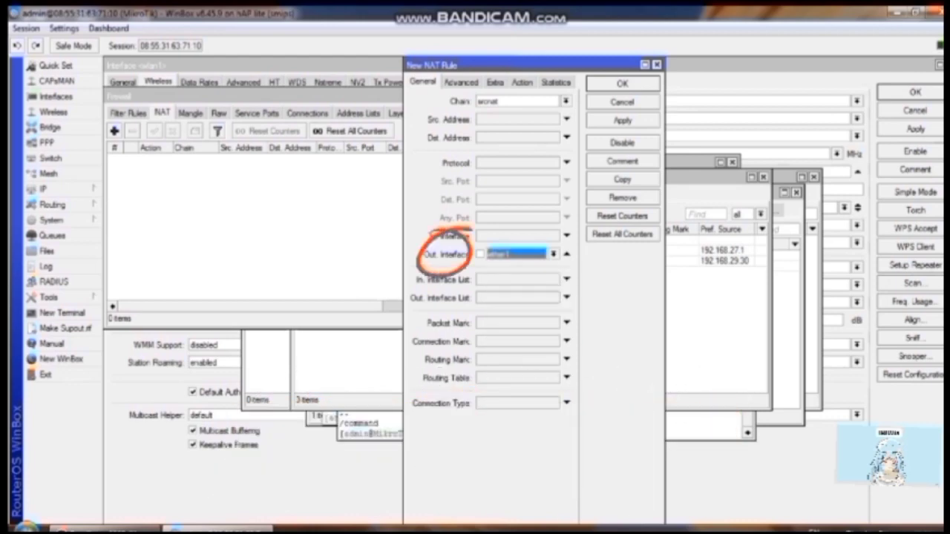
pyautogui.click(622, 121)
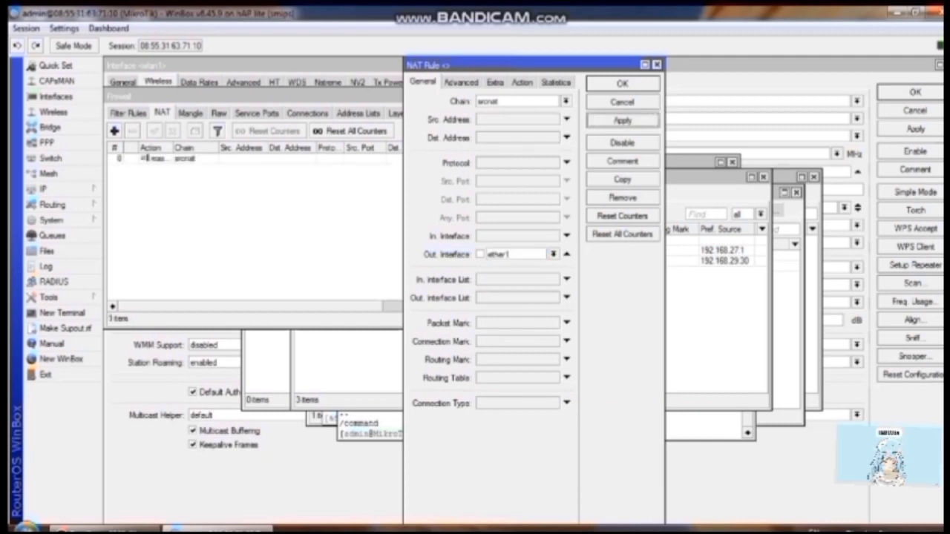
pyautogui.click(622, 83)
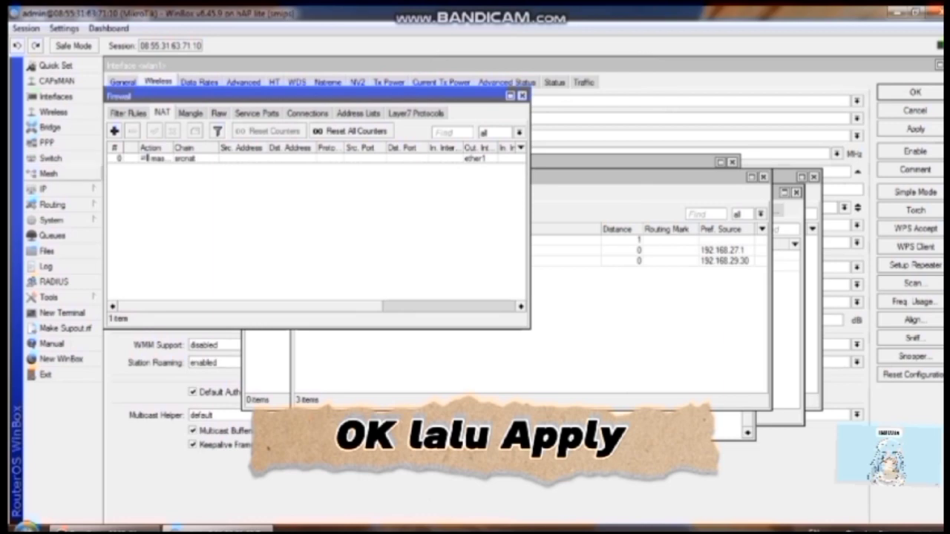
# Step: Ping 8.8.8.8 from a new terminal, then bring Wireless Security Profiles forward
pyautogui.click(45, 189)
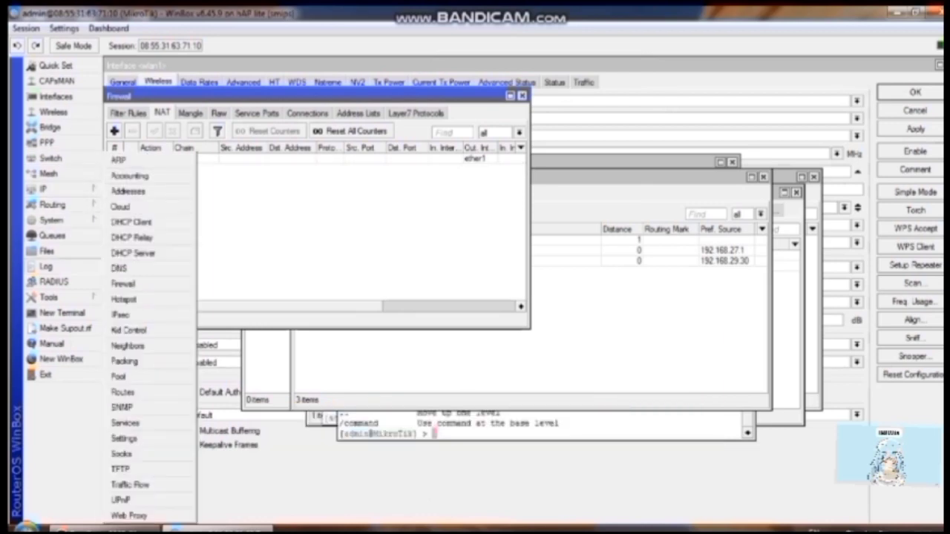
pyautogui.click(63, 313)
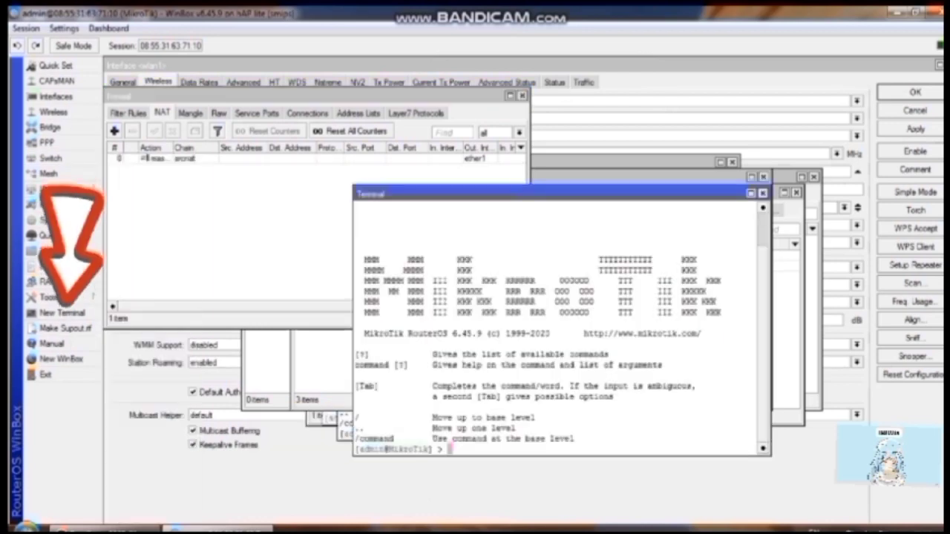
pyautogui.write('ping 8.8.8.8')
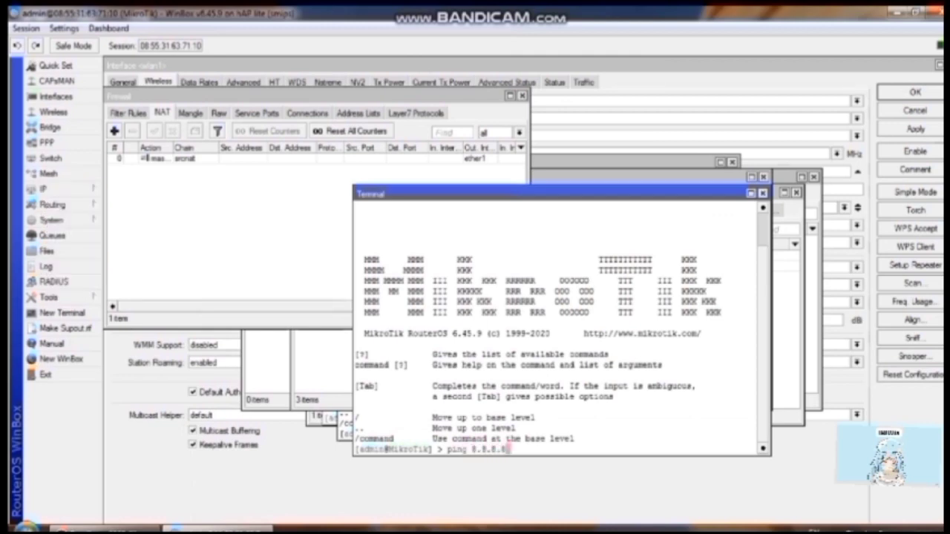
pyautogui.press('Return')
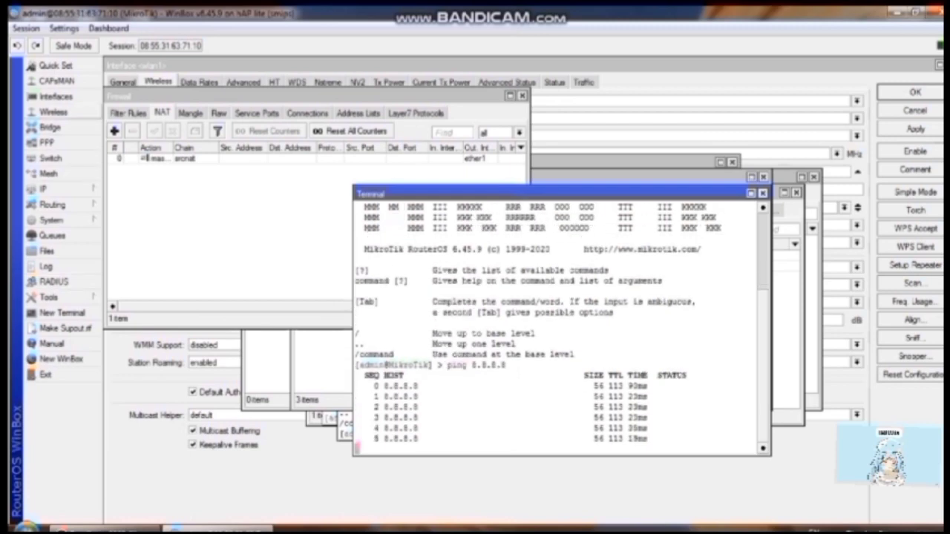
pyautogui.click(53, 112)
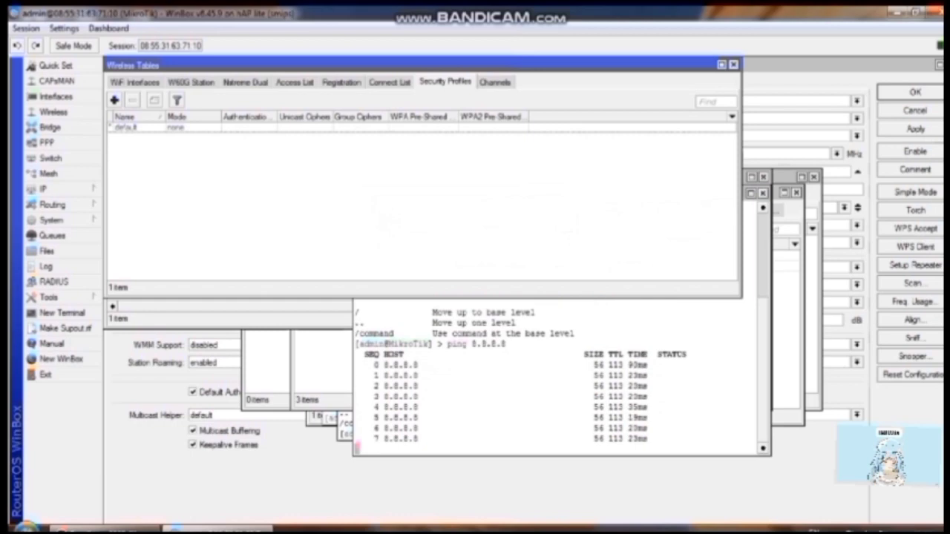
# Step: Create security profile 'Aiepl' on dynamic keys with WPA and WPA2 pre-shared keys entered
pyautogui.click(114, 99)
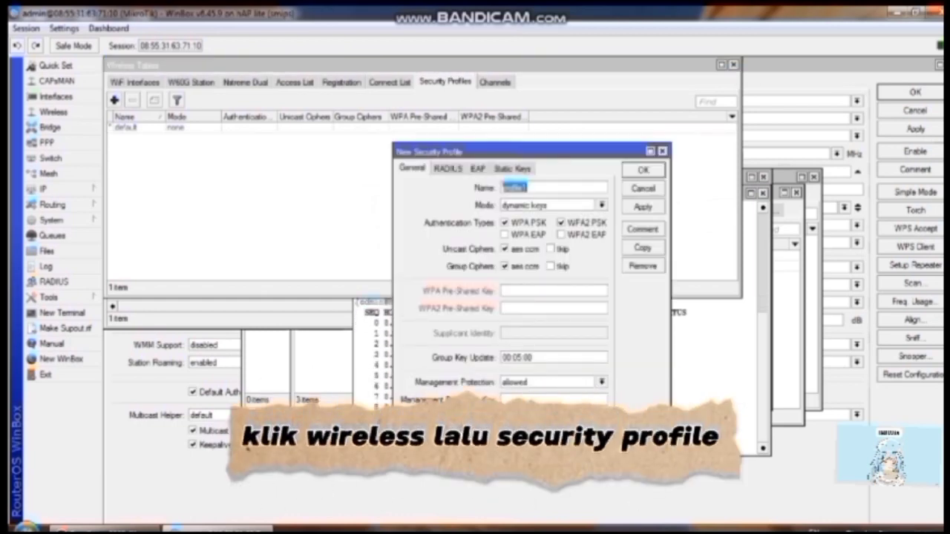
pyautogui.press('BackSpace')
pyautogui.write('Ai')
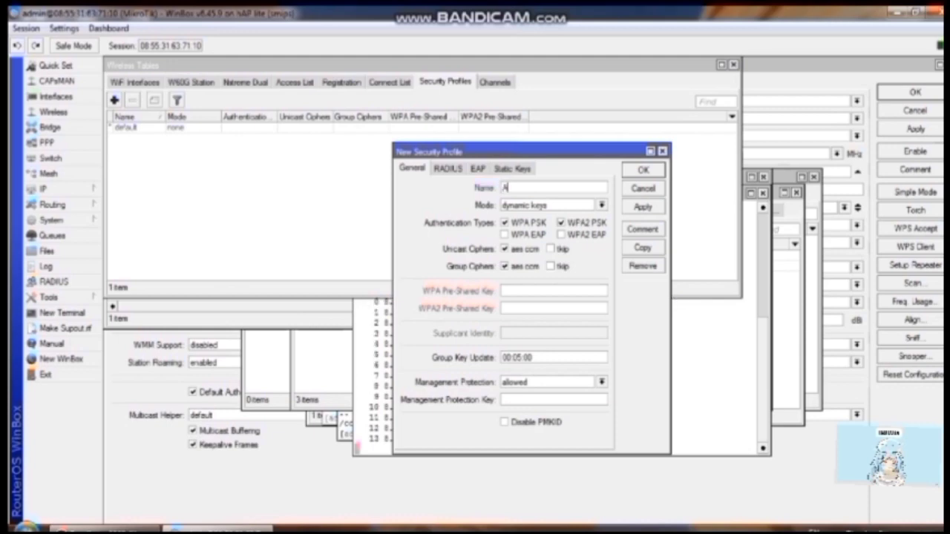
pyautogui.write('epl')
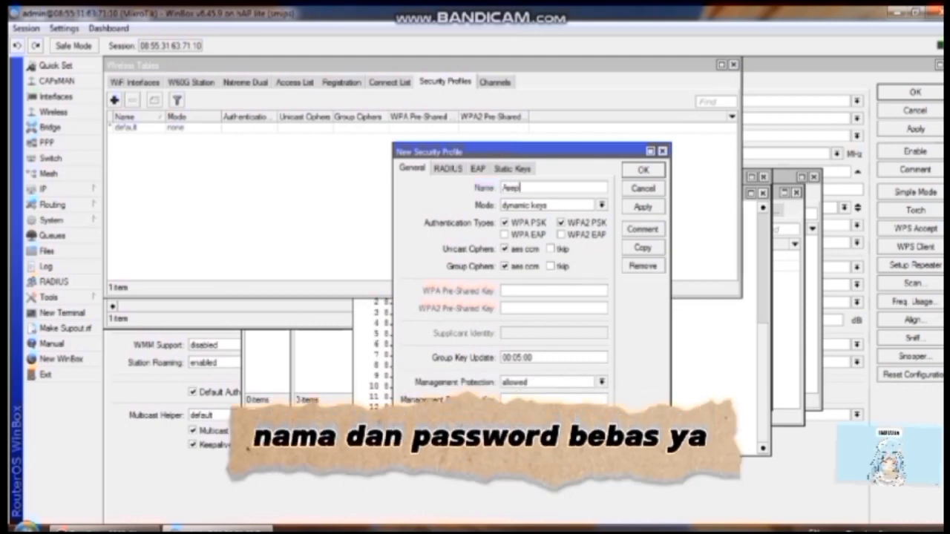
pyautogui.click(519, 291)
pyautogui.write('12')
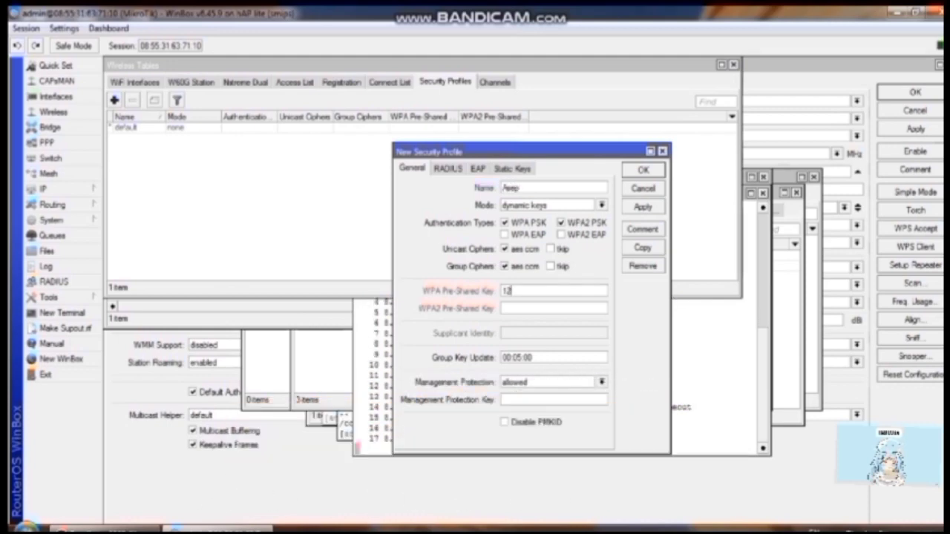
pyautogui.write('345678')
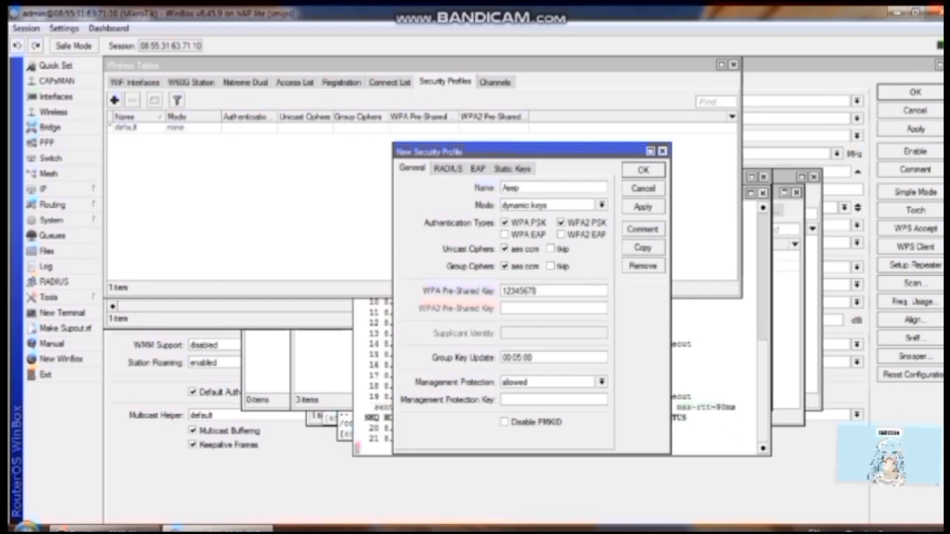
pyautogui.click(519, 308)
pyautogui.write('12345678')
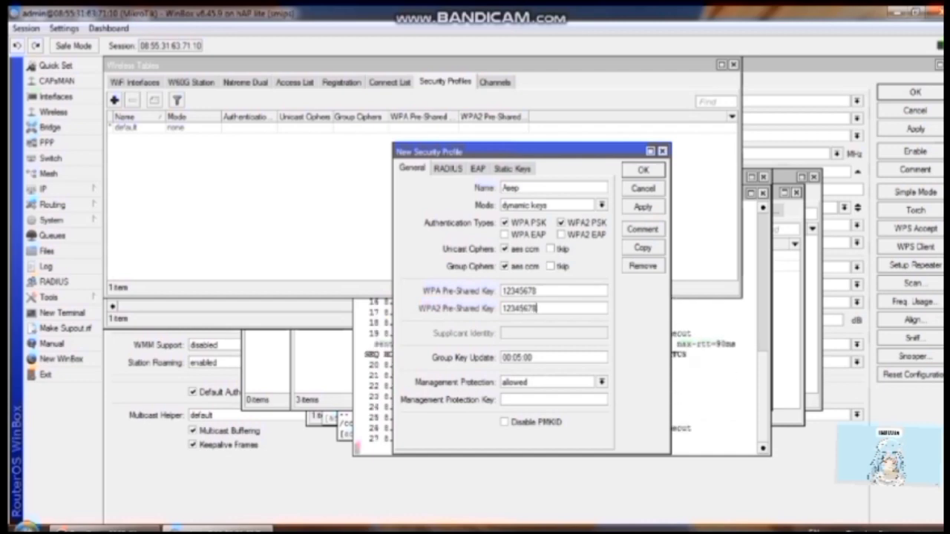
pyautogui.click(602, 206)
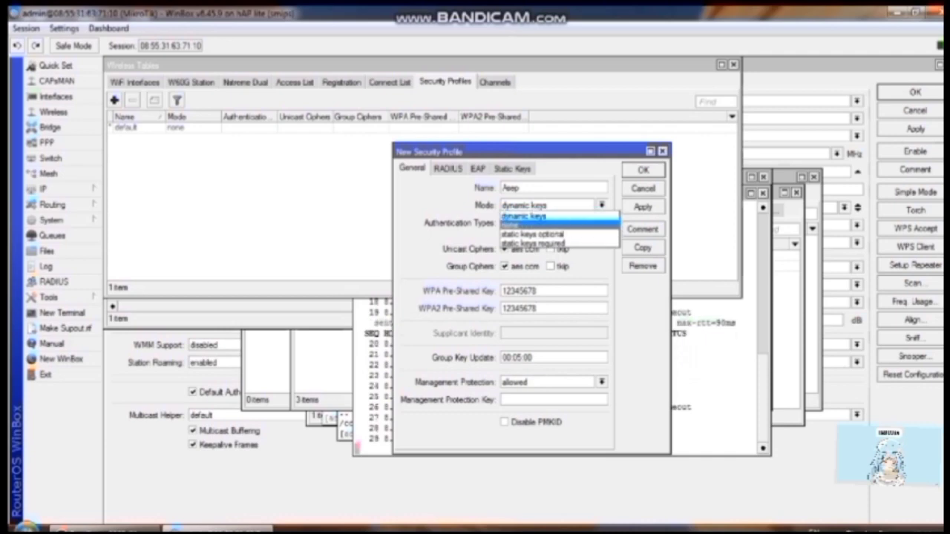
pyautogui.click(525, 216)
pyautogui.click(643, 207)
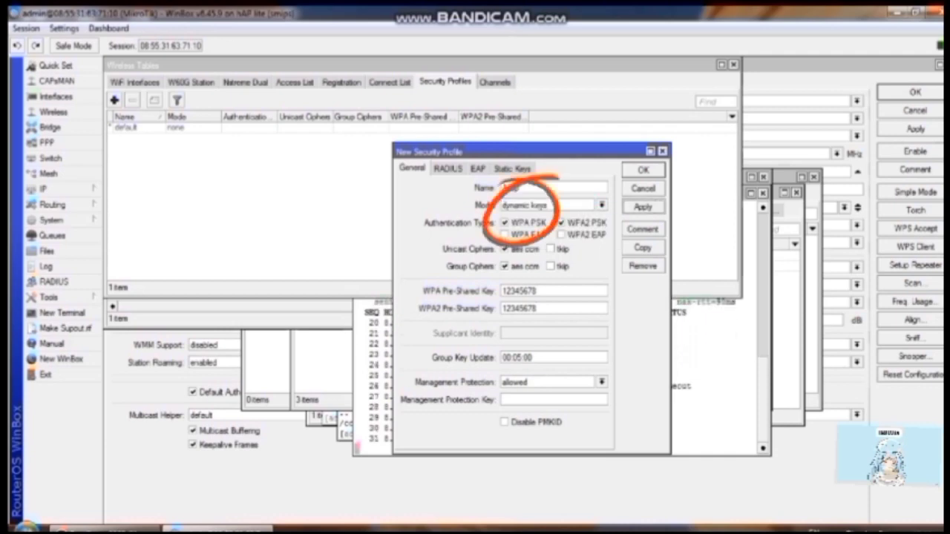
pyautogui.click(642, 169)
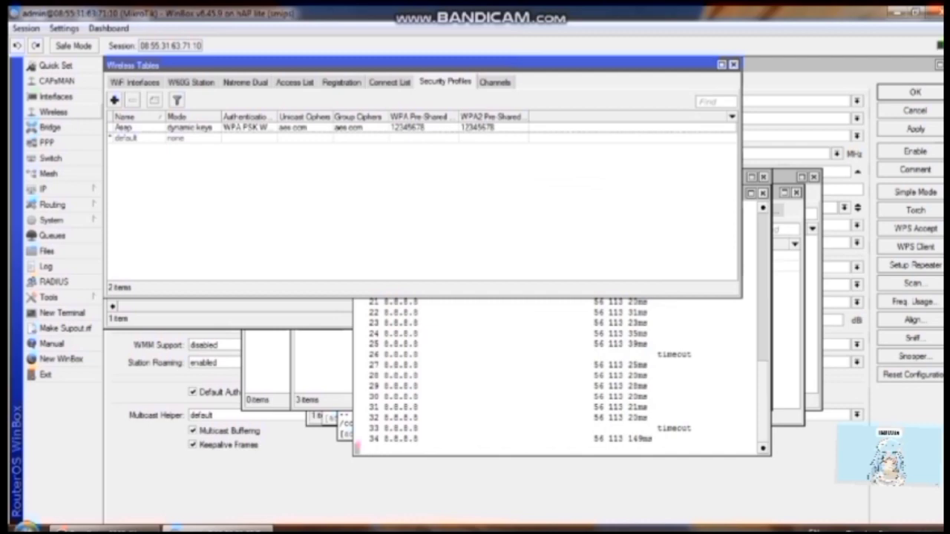
# Step: Enable the disabled wlan1 interface in the interface list
pyautogui.click(55, 97)
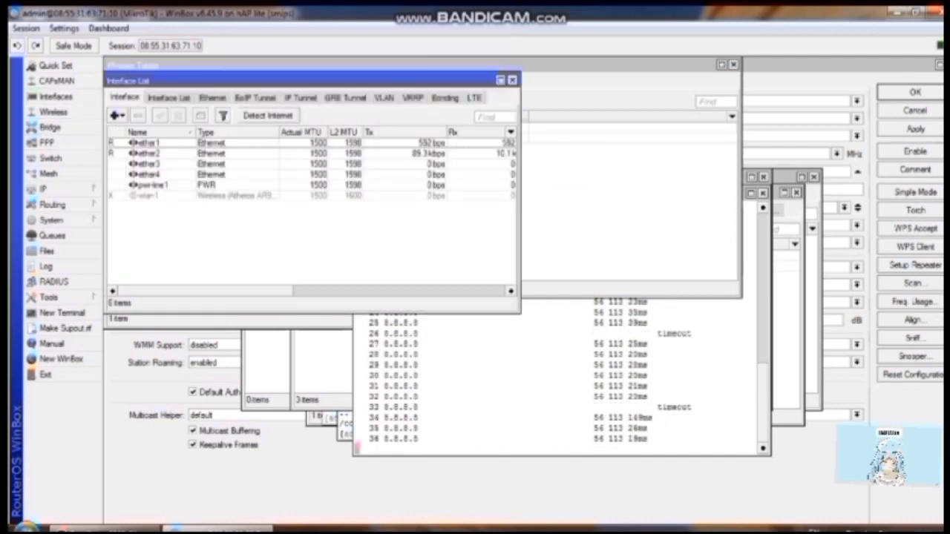
pyautogui.click(148, 195)
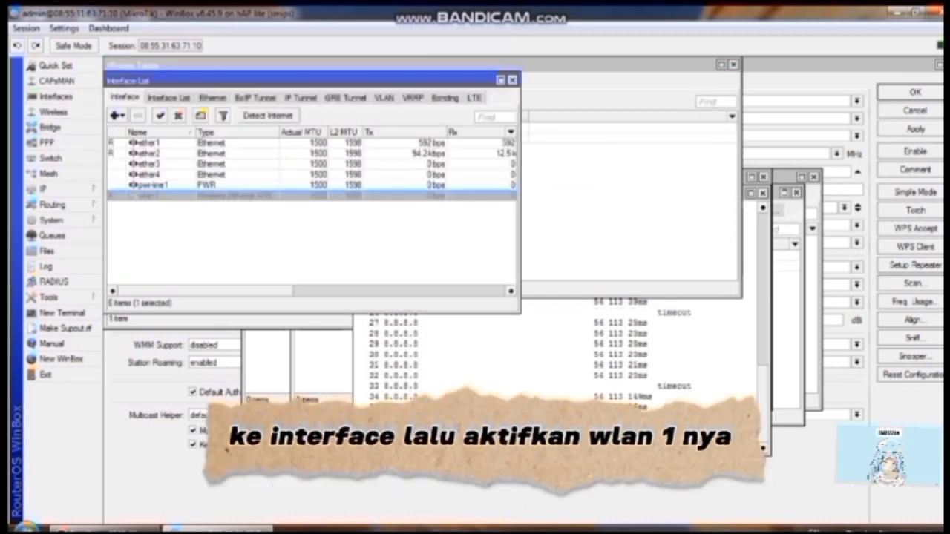
pyautogui.click(160, 115)
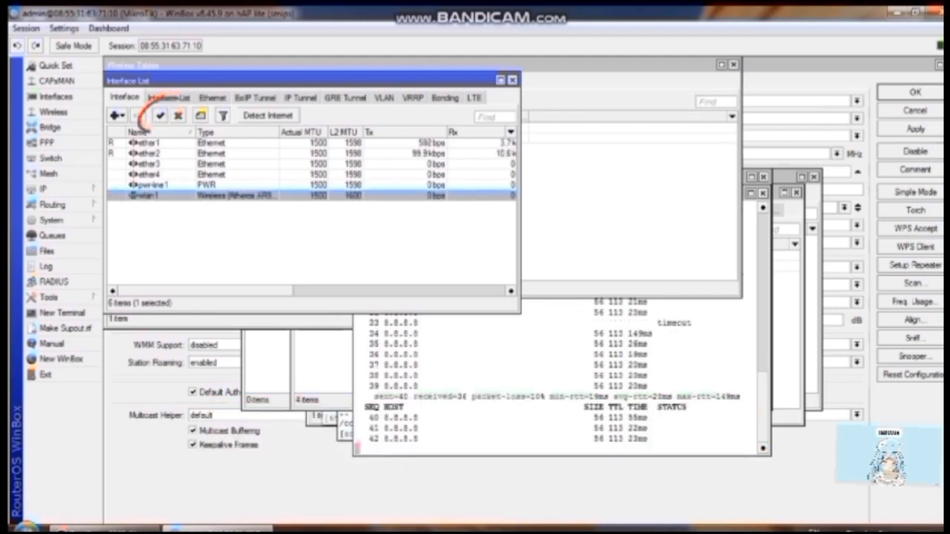
# Step: Set wlan1 to ap bridge mode, SSID 'Jaringan', using the new Aiepl security profile
pyautogui.doubleClick(149, 196)
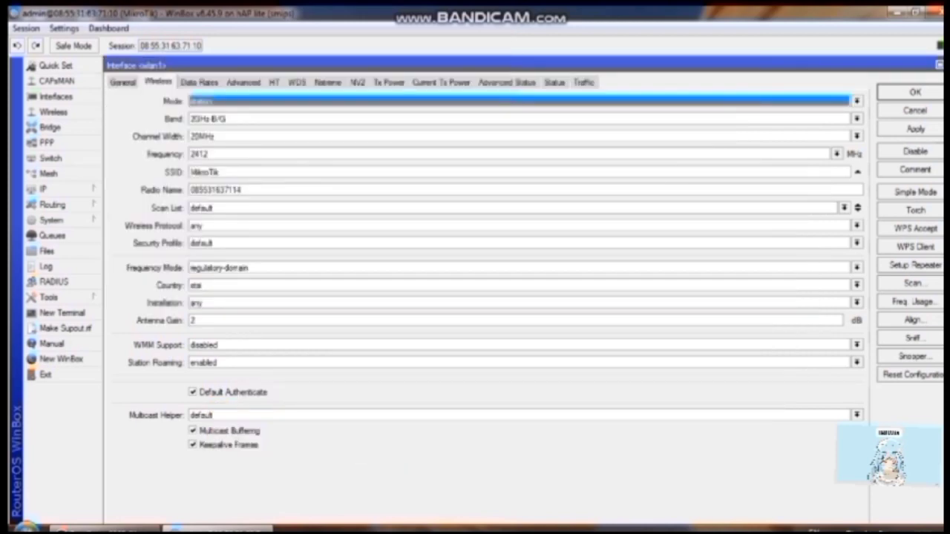
pyautogui.click(204, 101)
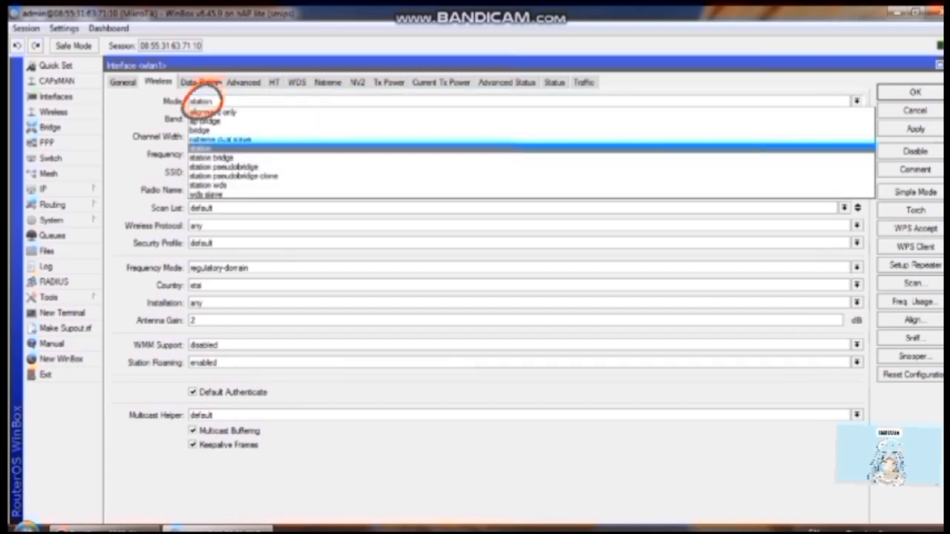
pyautogui.click(208, 121)
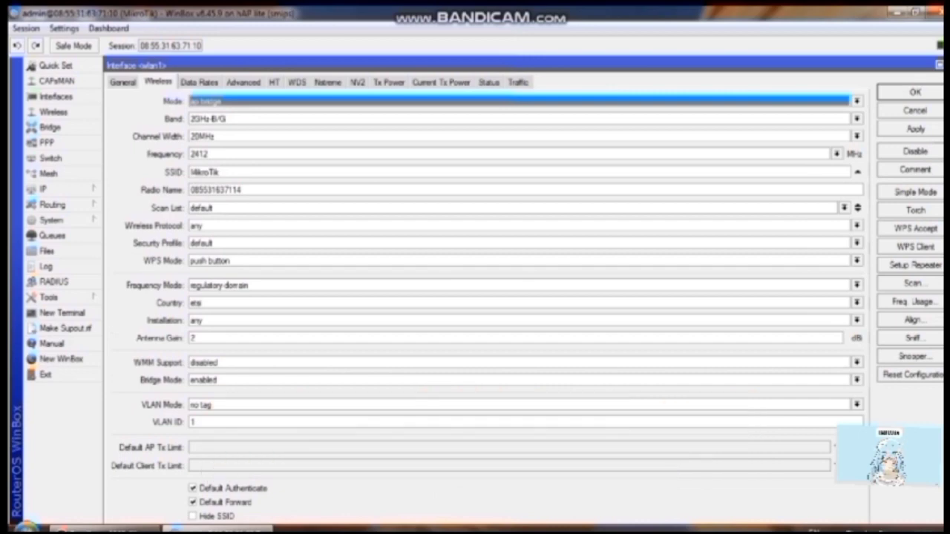
pyautogui.moveTo(220, 172); pyautogui.dragTo(187, 172)
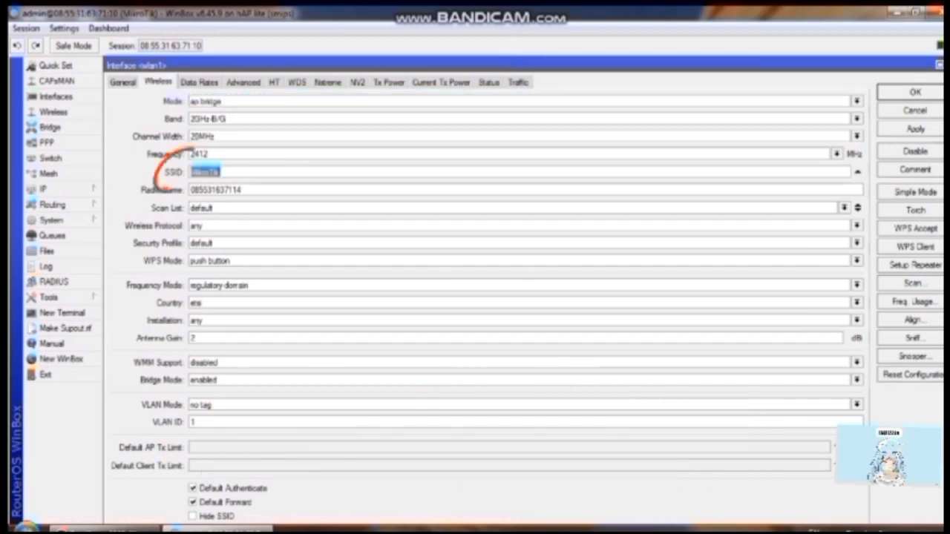
pyautogui.press('BackSpace')
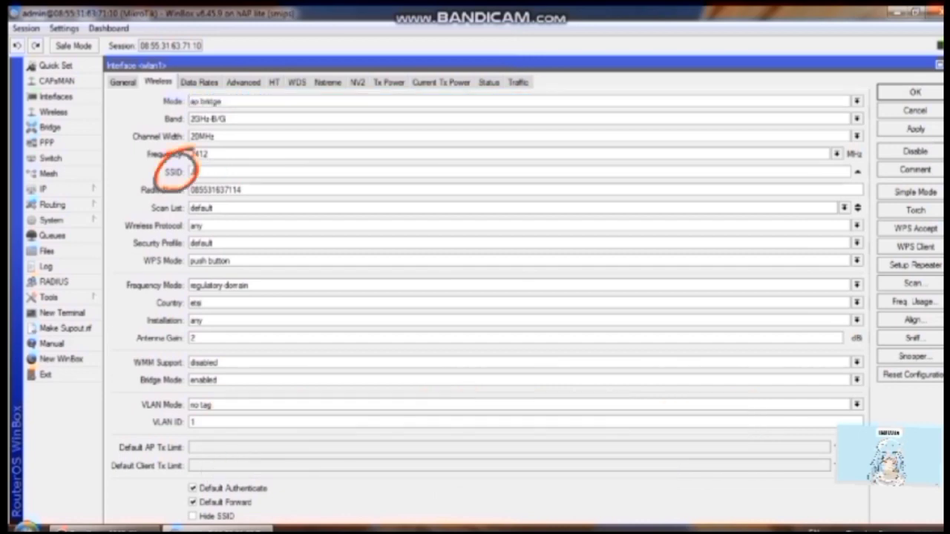
pyautogui.write('Jaringan')
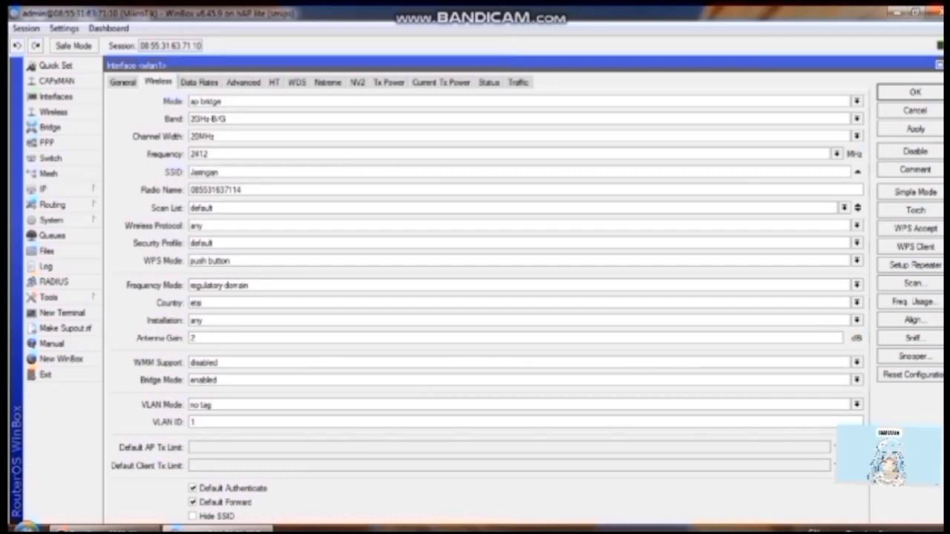
pyautogui.click(858, 243)
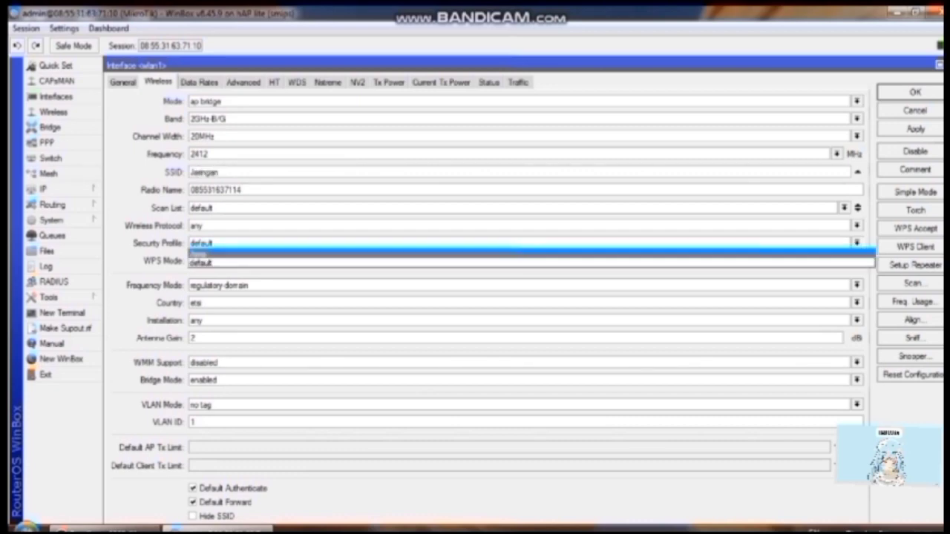
pyautogui.click(846, 253)
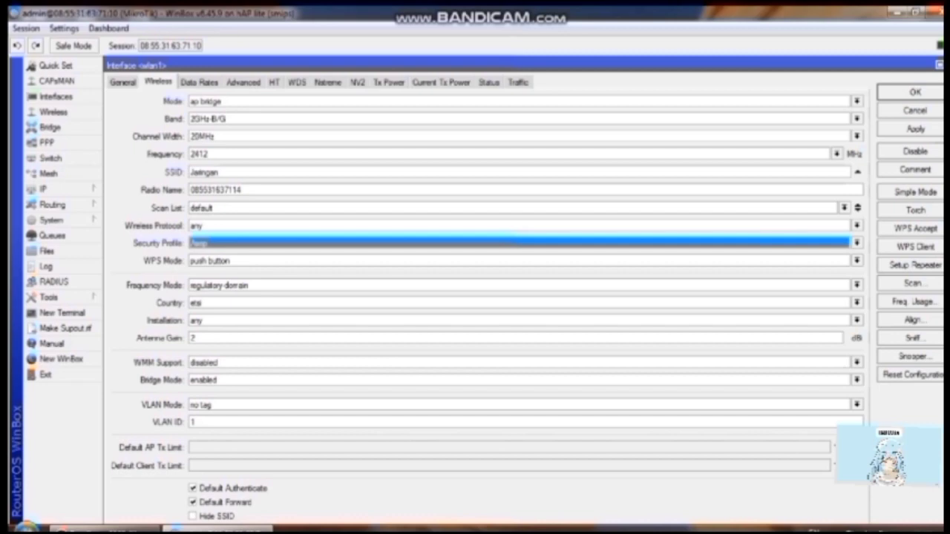
pyautogui.click(915, 129)
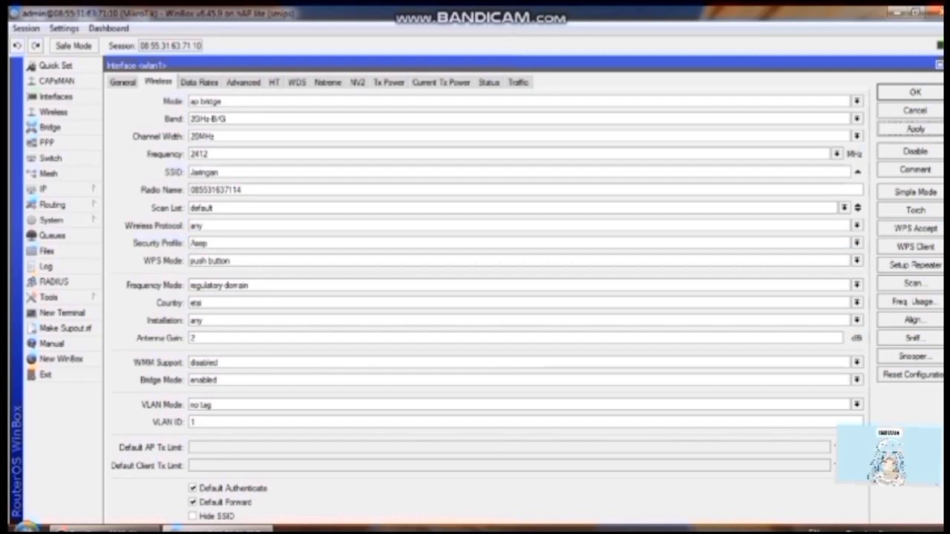
pyautogui.click(915, 92)
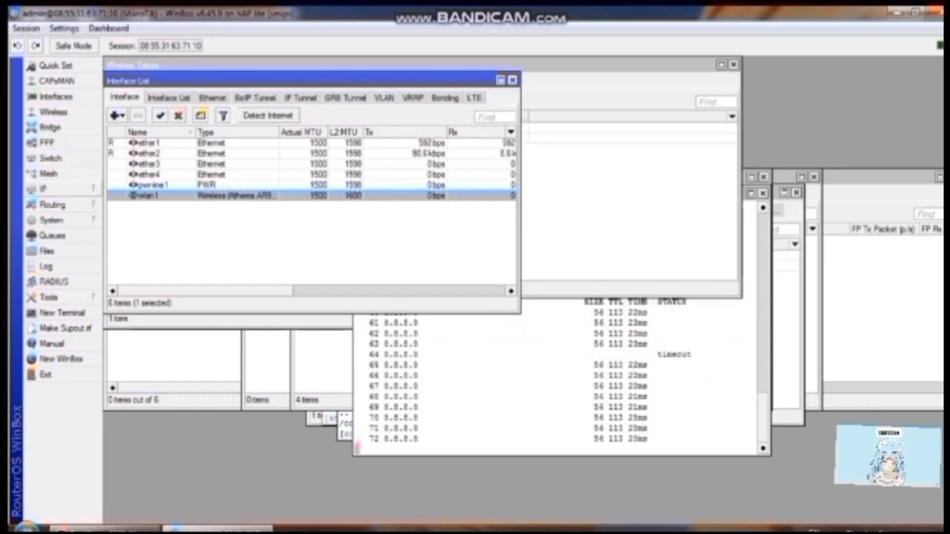
# Step: Run DHCP Setup on wlan1, accepting default address space, gateway, DNS and 00:10:00 lease
pyautogui.click(45, 189)
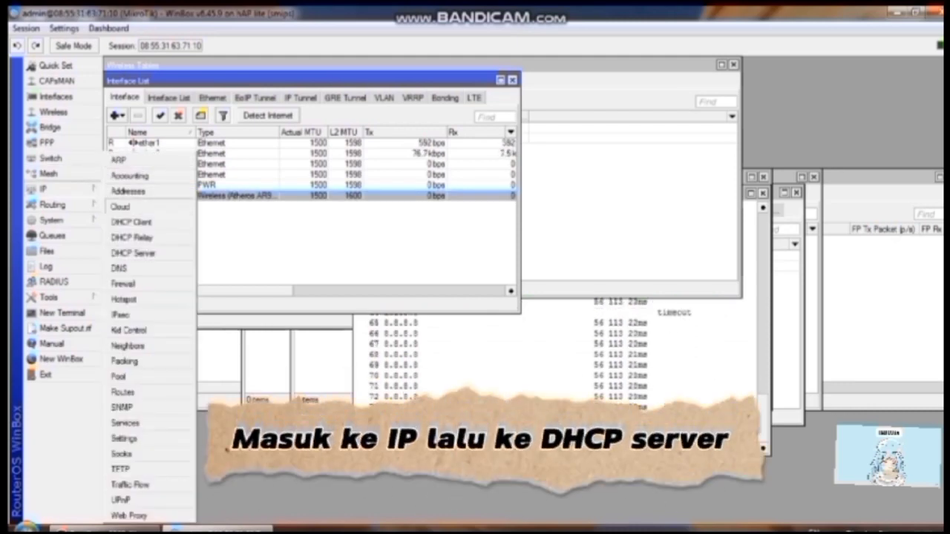
pyautogui.click(133, 253)
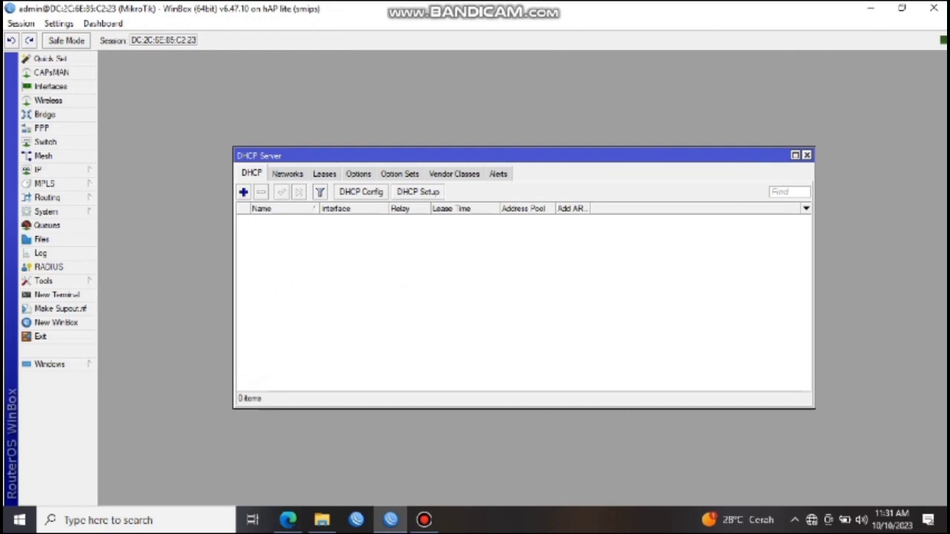
pyautogui.click(418, 192)
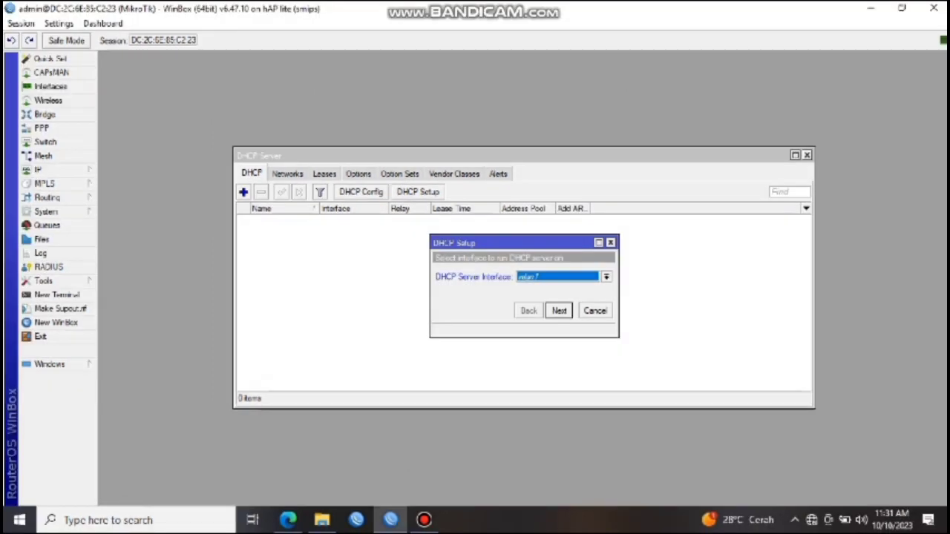
pyautogui.click(569, 297)
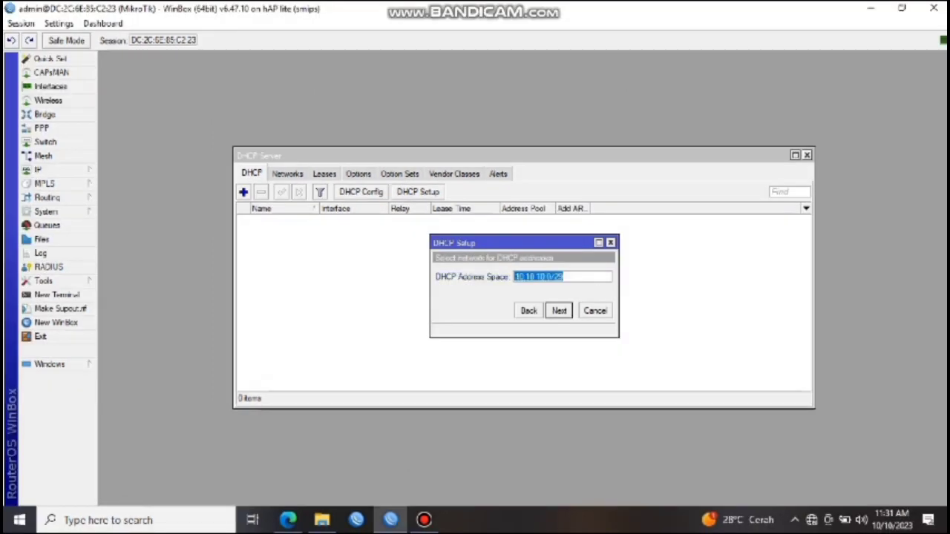
pyautogui.click(569, 297)
pyautogui.click(570, 297)
pyautogui.press('Return')
pyautogui.press('Return')
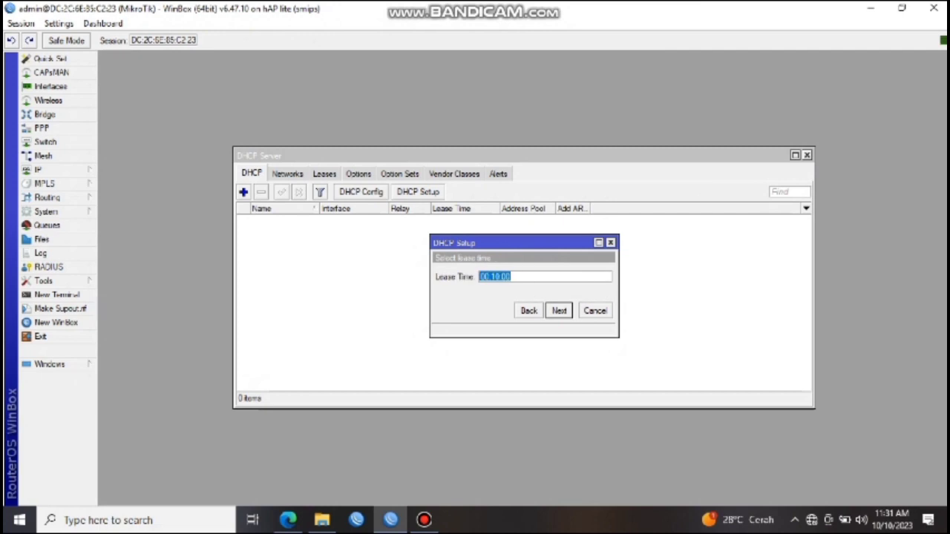
pyautogui.press('Return')
pyautogui.press('Return')
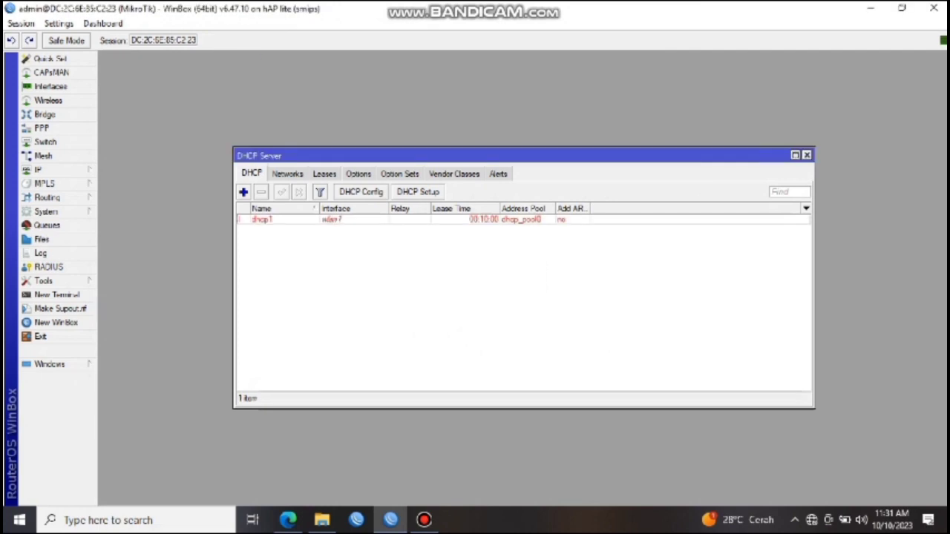